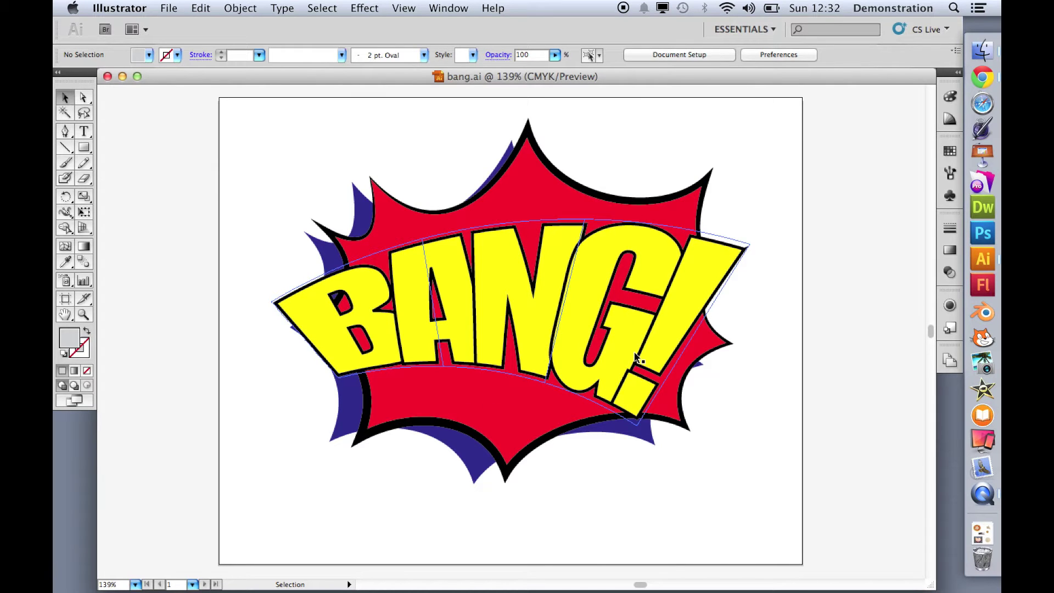
# Check the pop-art moodboard, then draw a freehand Pencil cloud outline around the BANG! burst
pyautogui.click(982, 77)
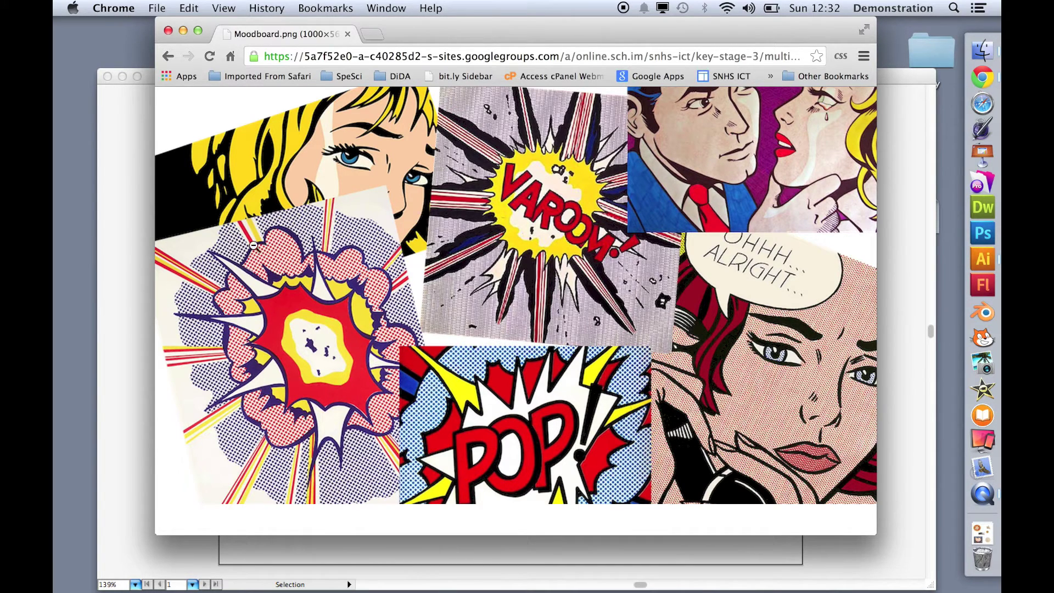
pyautogui.click(142, 158)
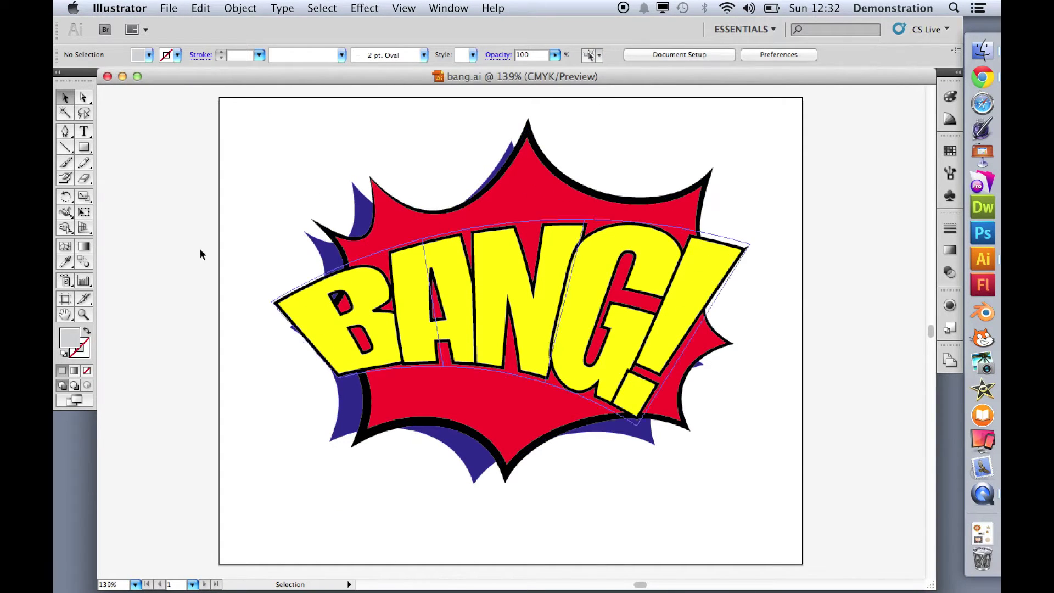
pyautogui.click(84, 164)
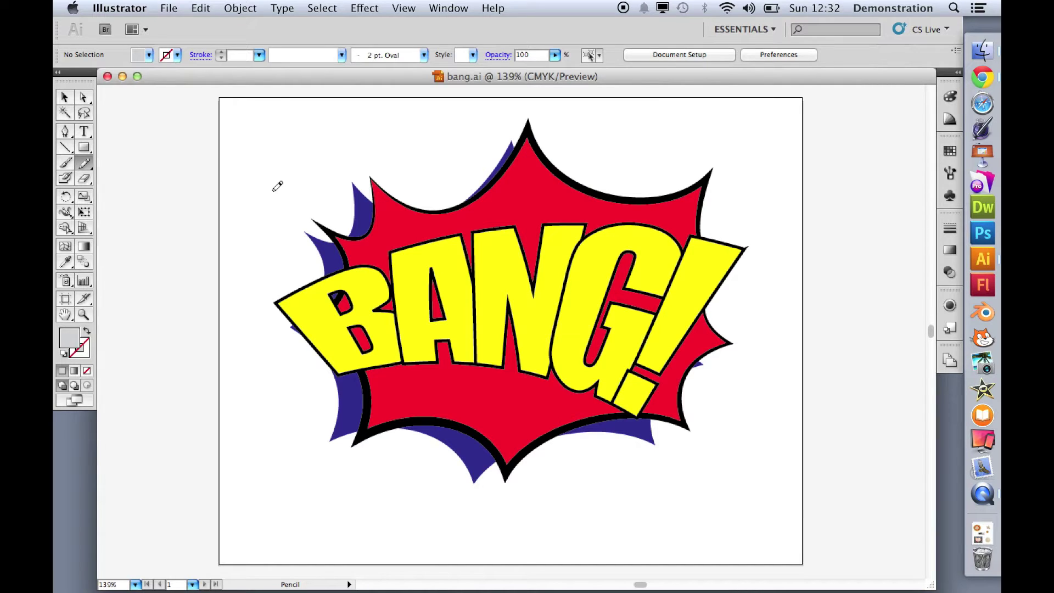
pyautogui.moveTo(268, 200)
pyautogui.mouseDown()
pyautogui.moveTo(291, 143)
pyautogui.moveTo(362, 154)
pyautogui.moveTo(490, 93)
pyautogui.moveTo(518, 122)
pyautogui.moveTo(577, 110)
pyautogui.moveTo(660, 159)
pyautogui.moveTo(698, 129)
pyautogui.moveTo(760, 146)
pyautogui.moveTo(769, 138)
pyautogui.moveTo(844, 184)
pyautogui.moveTo(843, 334)
pyautogui.moveTo(827, 334)
pyautogui.moveTo(829, 379)
pyautogui.moveTo(761, 442)
pyautogui.moveTo(654, 508)
pyautogui.moveTo(638, 536)
pyautogui.moveTo(498, 535)
pyautogui.moveTo(370, 494)
pyautogui.moveTo(347, 502)
pyautogui.moveTo(250, 461)
pyautogui.moveTo(212, 362)
pyautogui.moveTo(239, 251)
pyautogui.moveTo(235, 195)
pyautogui.moveTo(277, 199)
pyautogui.mouseUp()
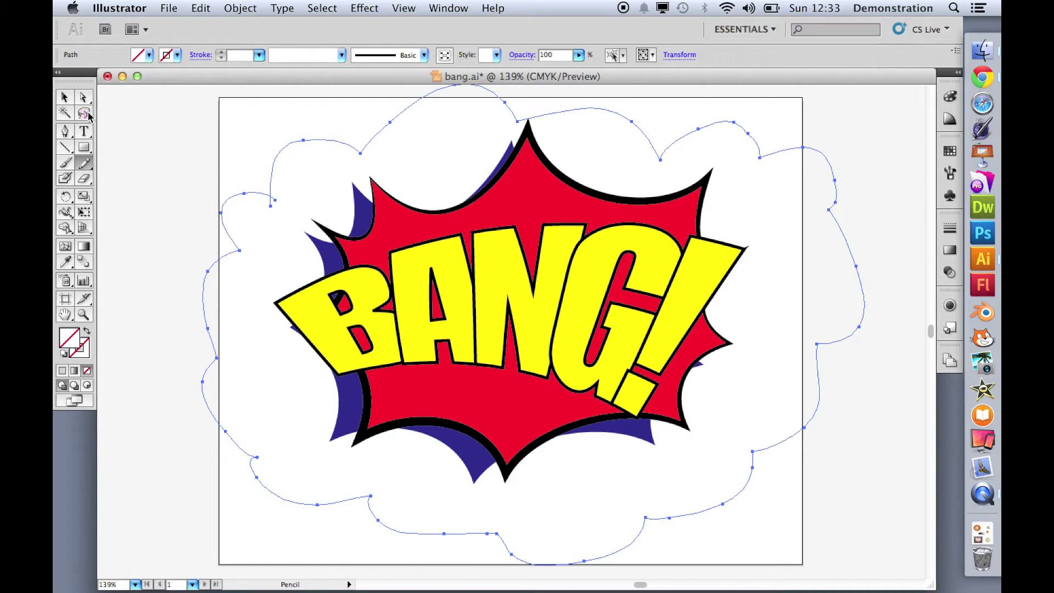
# Nudge the cloud outline and pull an upper-left anchor upward to reshape its curve
pyautogui.click(83, 100)
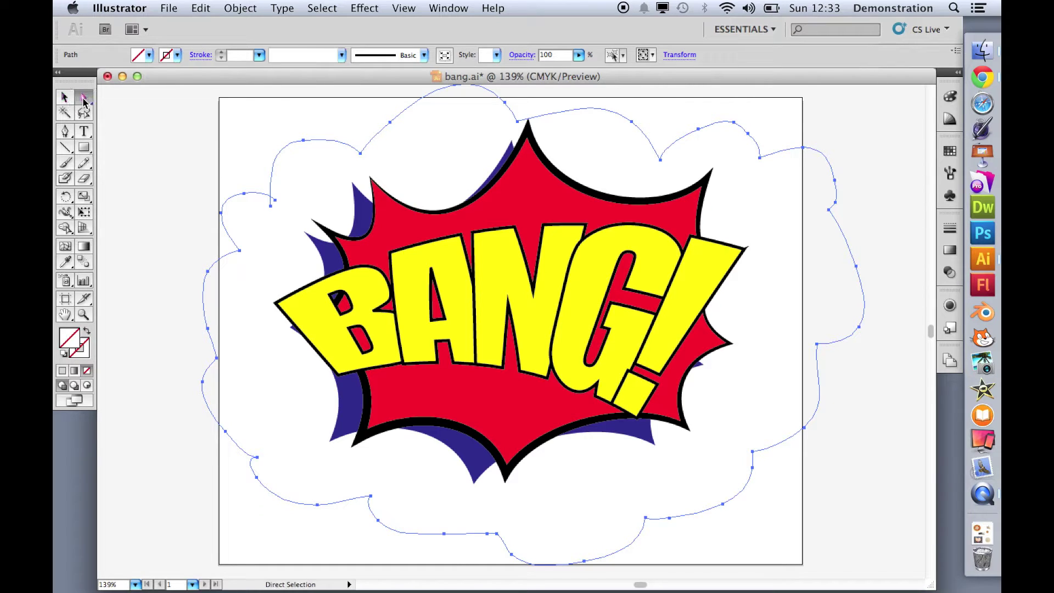
pyautogui.moveTo(274, 209); pyautogui.dragTo(266, 224)
pyautogui.click(265, 221)
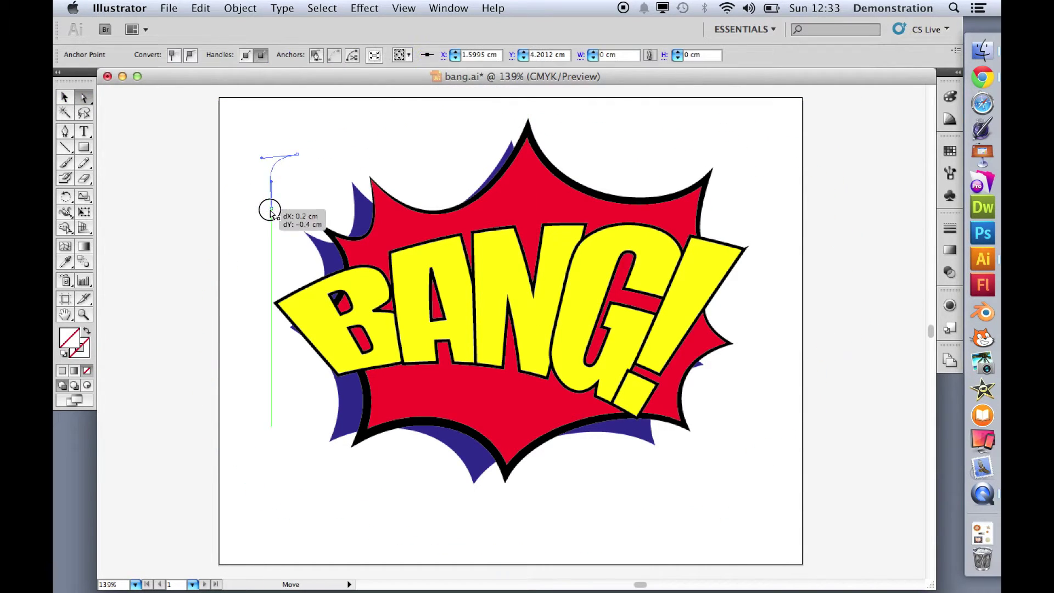
pyautogui.moveTo(265, 221)
pyautogui.mouseDown()
pyautogui.moveTo(262, 211)
pyautogui.moveTo(271, 216)
pyautogui.mouseUp()
pyautogui.click(288, 227)
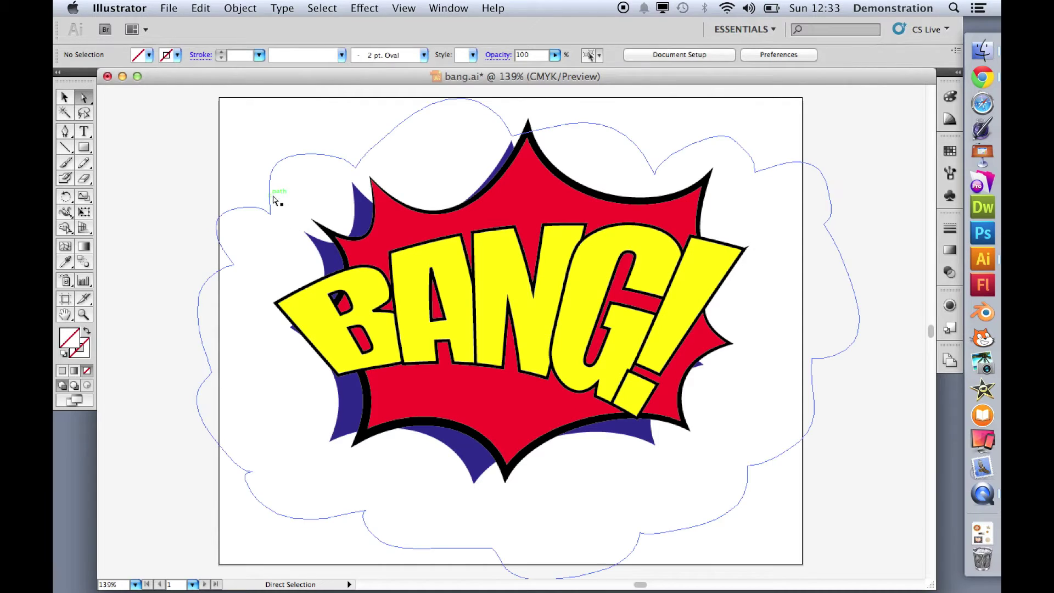
# Give the cloud outline a black 1 pt stroke
pyautogui.click(270, 190)
pyautogui.click(64, 98)
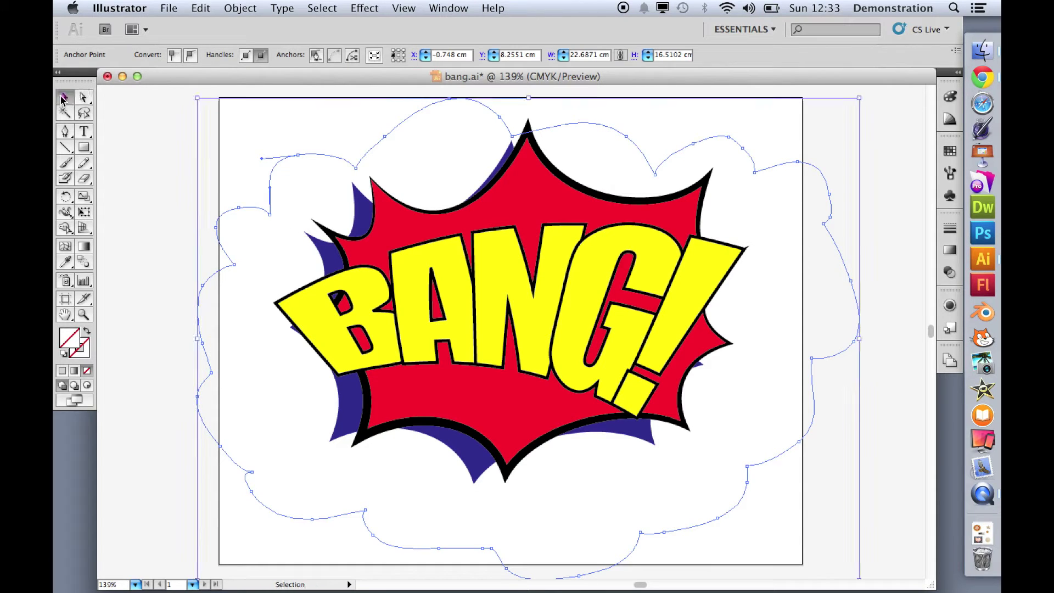
pyautogui.click(387, 163)
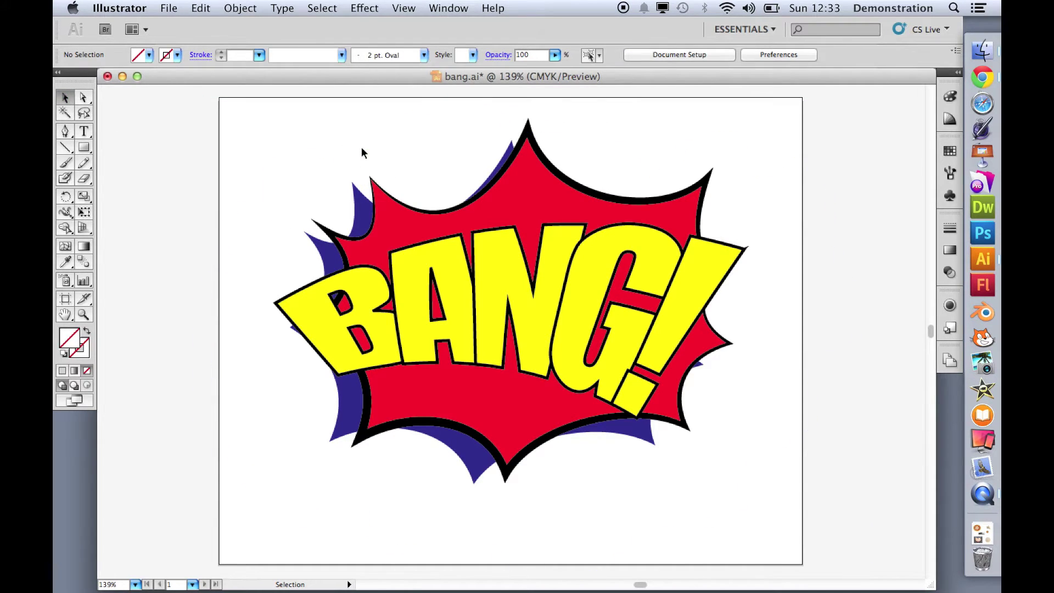
pyautogui.click(376, 144)
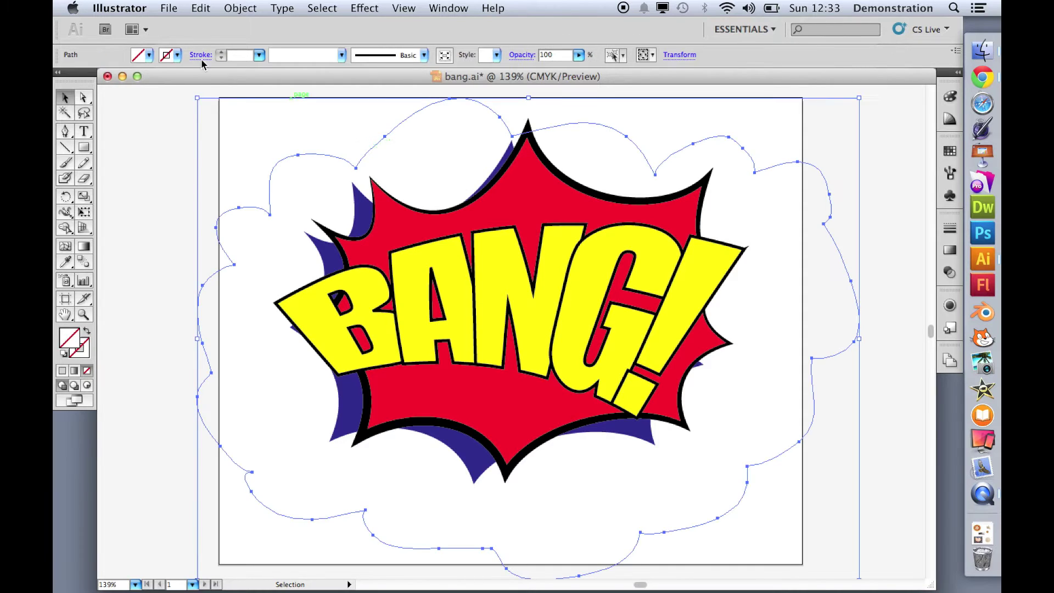
pyautogui.click(168, 59)
pyautogui.click(89, 71)
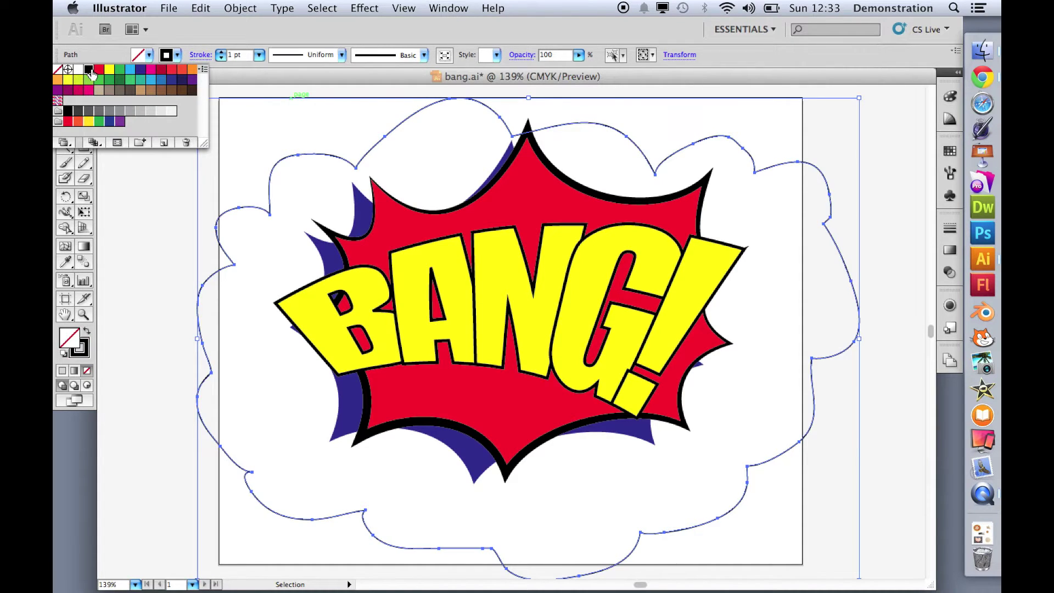
pyautogui.click(151, 188)
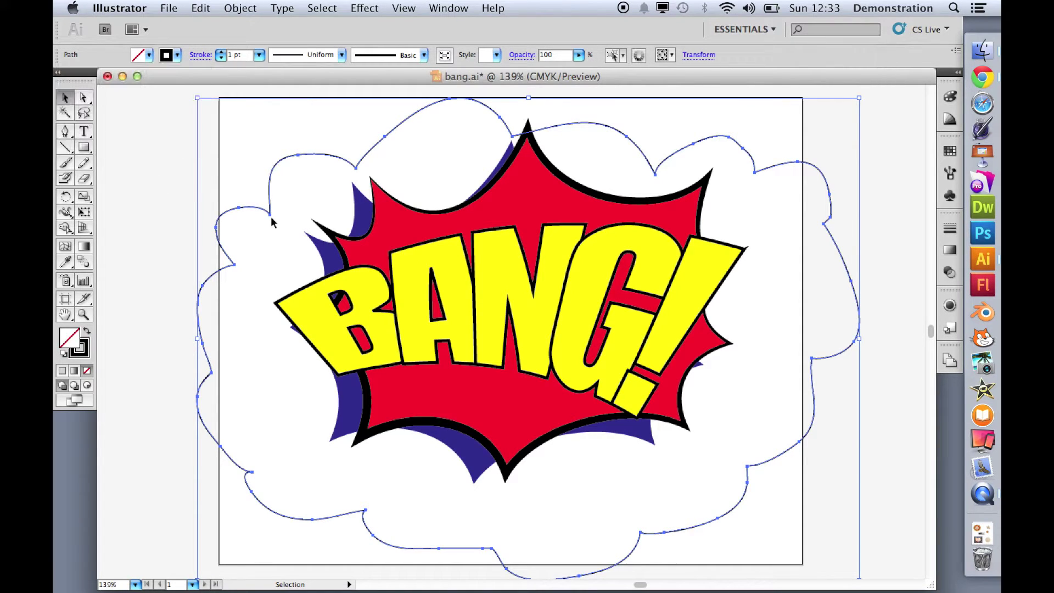
# Join the cloud's two open end points with Ctrl+J
pyautogui.click(247, 178)
pyautogui.moveTo(283, 227); pyautogui.dragTo(273, 213)
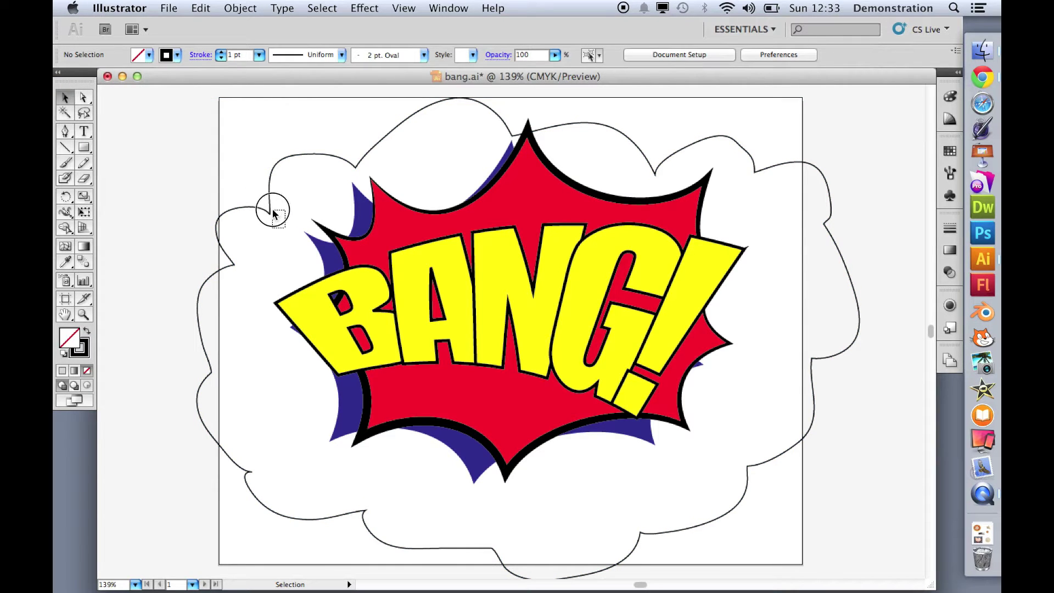
pyautogui.hotkey('ctrl', 'j')
# Join the cloud's upper-left end points with Object > Path > Join and reshape that curve
pyautogui.click(84, 97)
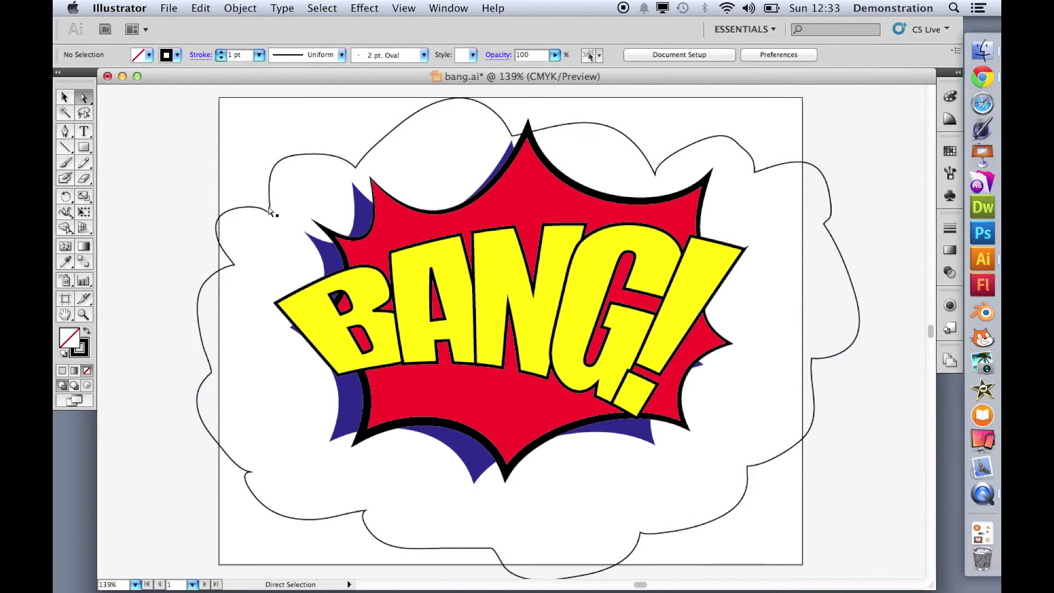
pyautogui.moveTo(277, 221); pyautogui.dragTo(245, 197)
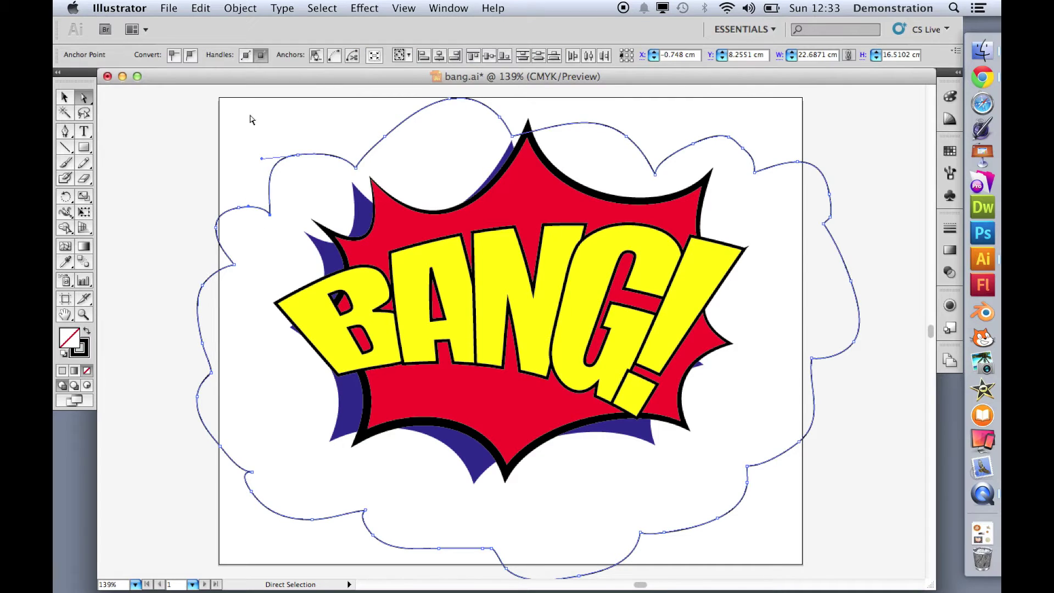
pyautogui.click(239, 8)
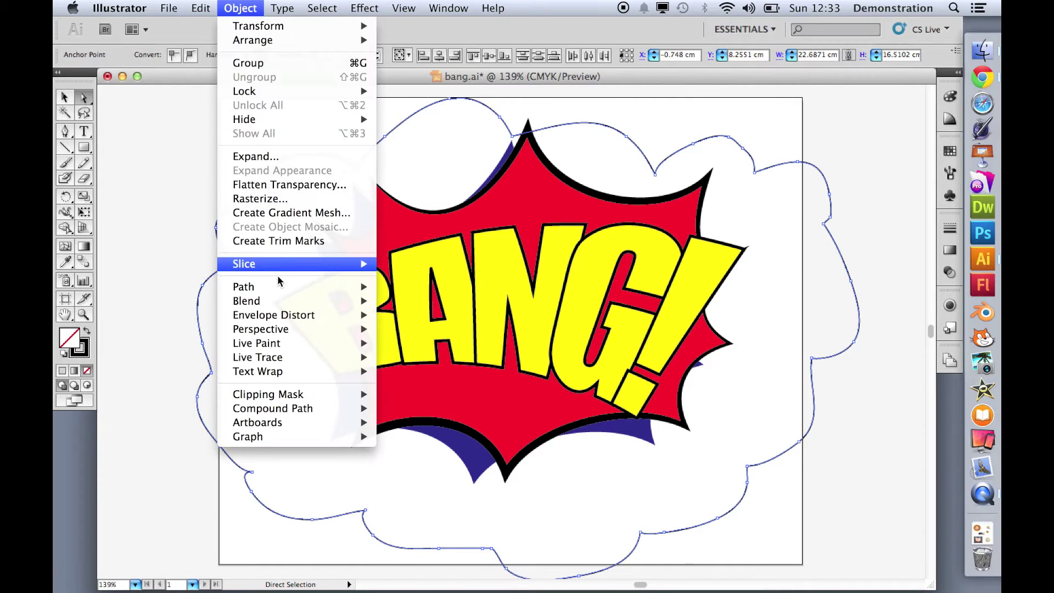
pyautogui.moveTo(278, 288)
pyautogui.click(406, 286)
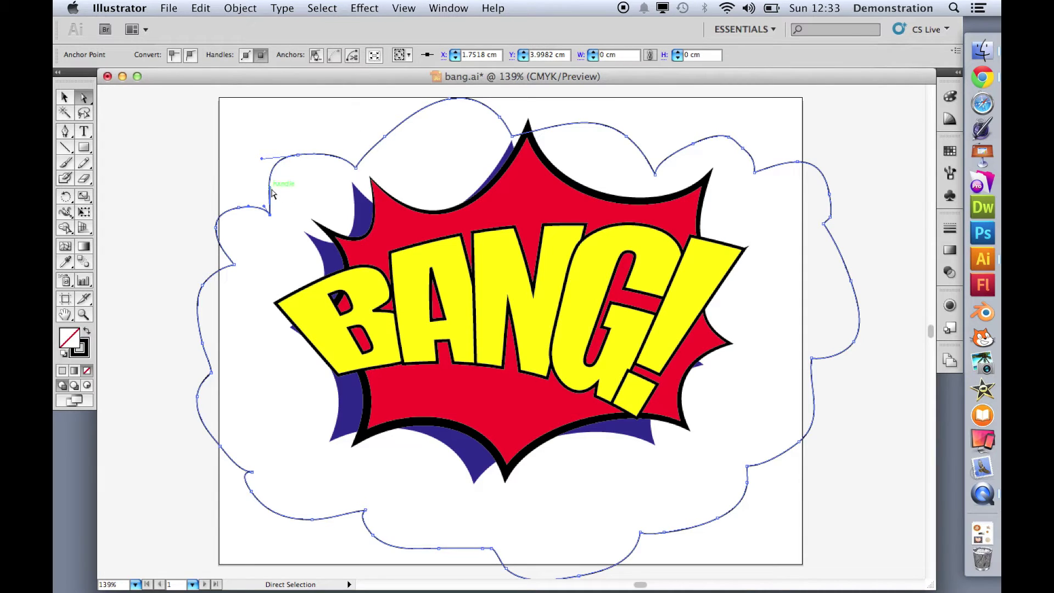
pyautogui.moveTo(271, 189); pyautogui.dragTo(271, 163)
pyautogui.click(254, 164)
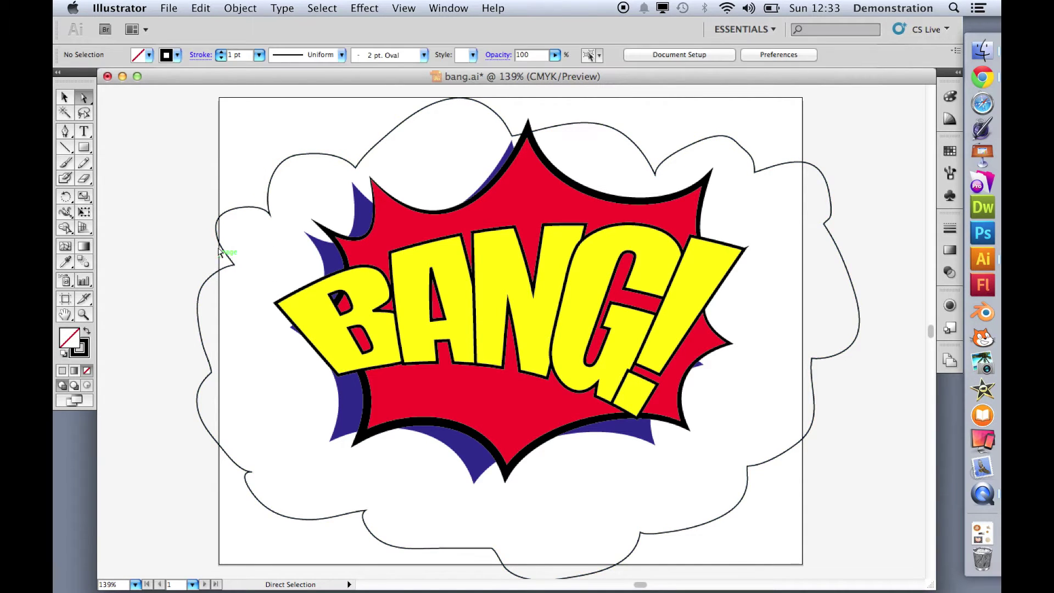
# Stretch the left curve outward, bend the lower-left segment down, and make a sharp inward notch
pyautogui.click(212, 369)
pyautogui.moveTo(212, 368); pyautogui.dragTo(201, 335)
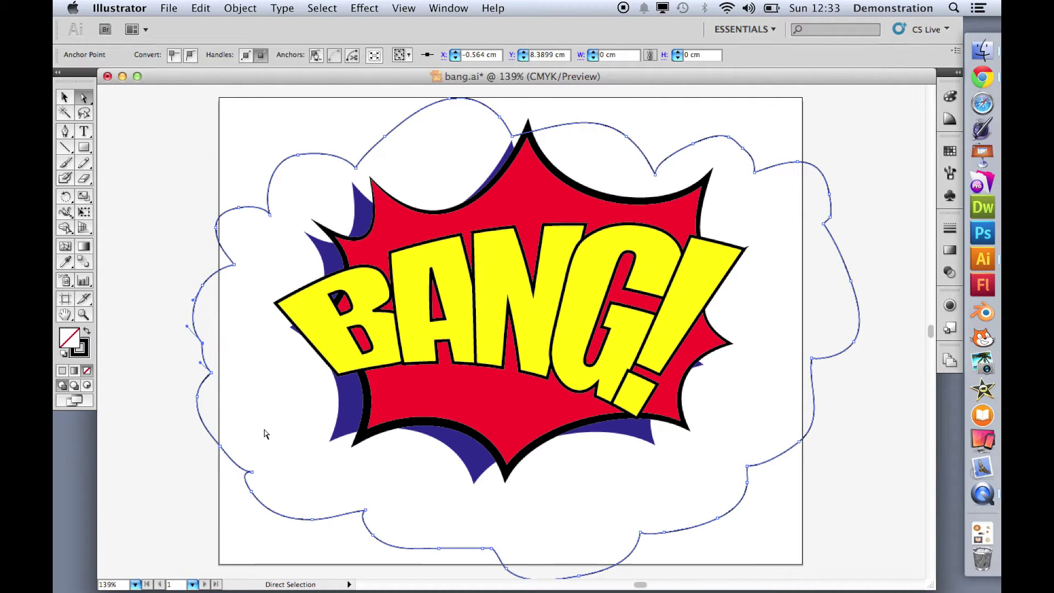
pyautogui.click(252, 472)
pyautogui.moveTo(253, 496)
pyautogui.mouseDown()
pyautogui.moveTo(244, 487)
pyautogui.moveTo(259, 499)
pyautogui.moveTo(250, 514)
pyautogui.mouseUp()
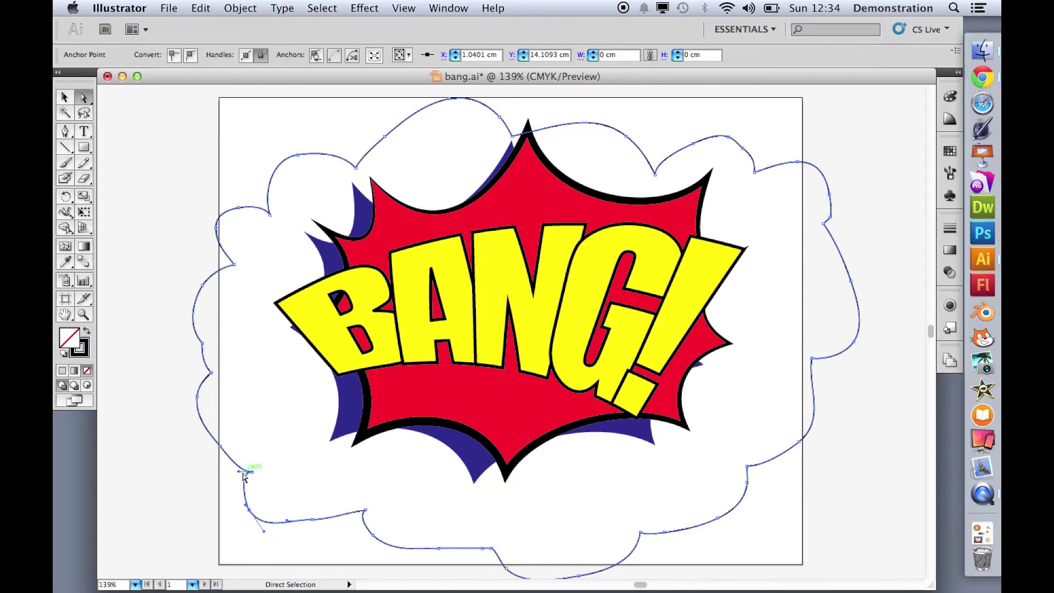
pyautogui.click(306, 468)
pyautogui.moveTo(252, 479)
pyautogui.mouseDown()
pyautogui.moveTo(238, 480)
pyautogui.moveTo(240, 490)
pyautogui.mouseUp()
pyautogui.moveTo(240, 490); pyautogui.dragTo(275, 531)
pyautogui.click(323, 542)
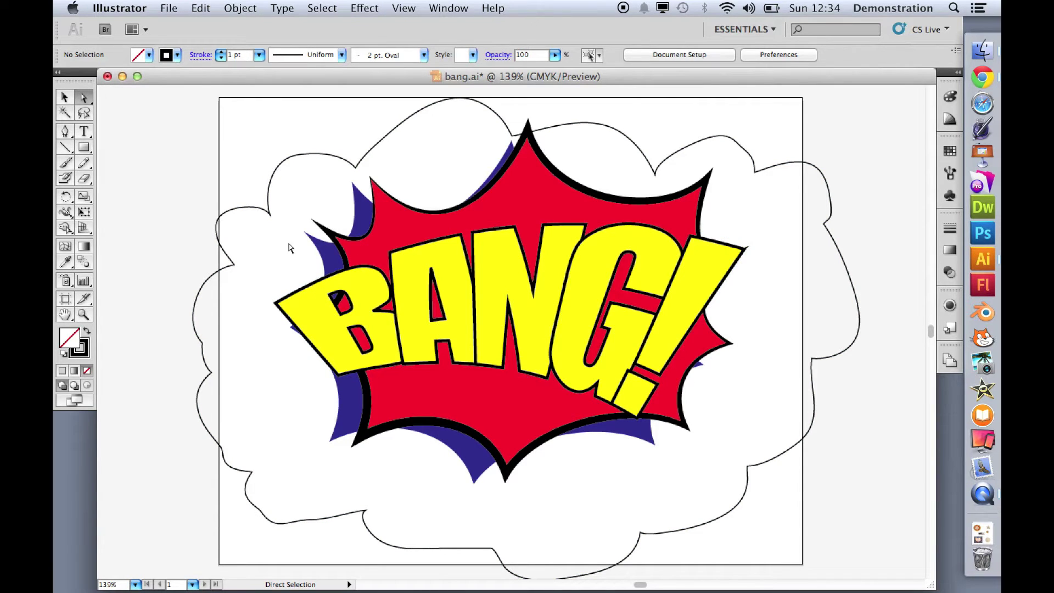
pyautogui.click(313, 156)
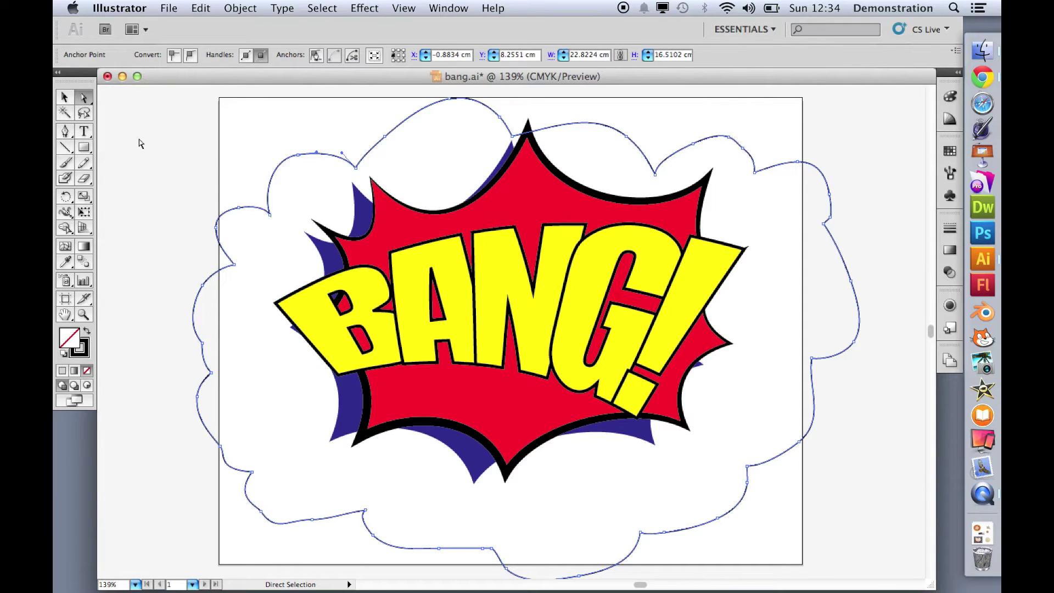
# Try red, brown and Laguna fills on the cloud before settling on solid yellow
pyautogui.click(64, 98)
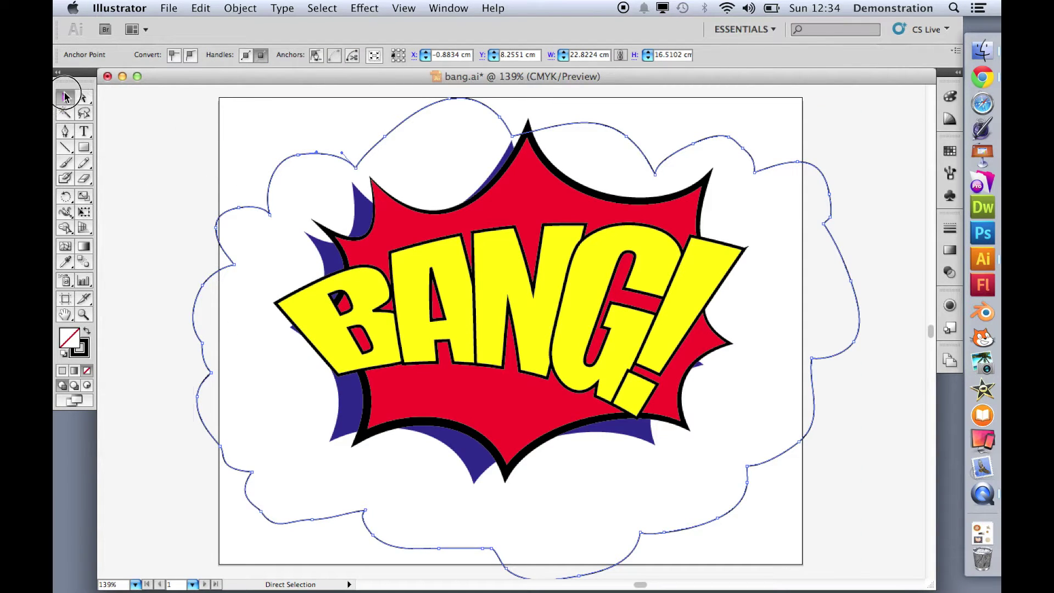
pyautogui.click(302, 201)
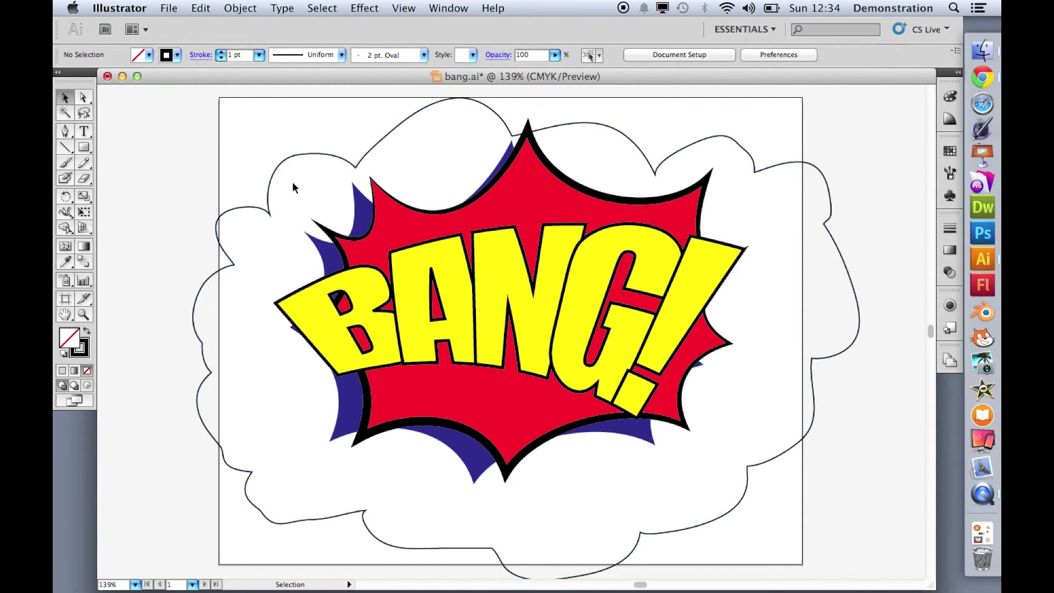
pyautogui.click(326, 155)
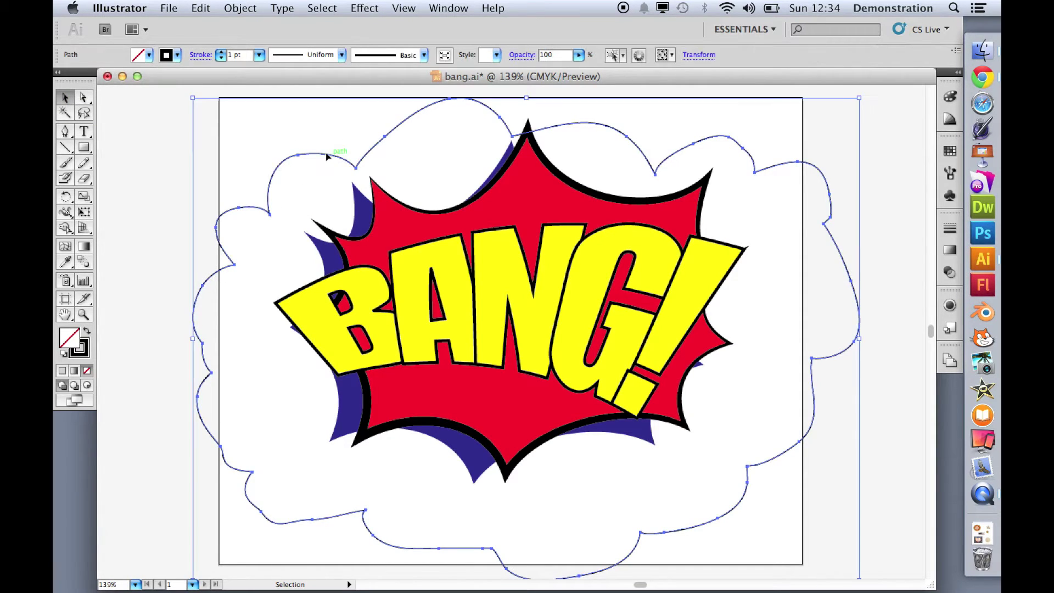
pyautogui.click(138, 57)
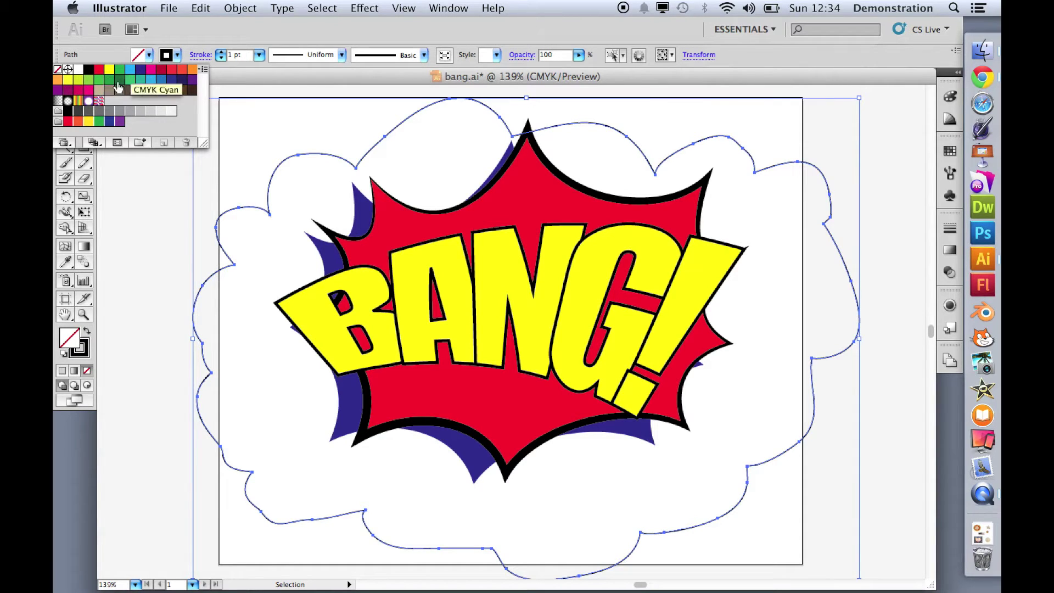
pyautogui.click(99, 70)
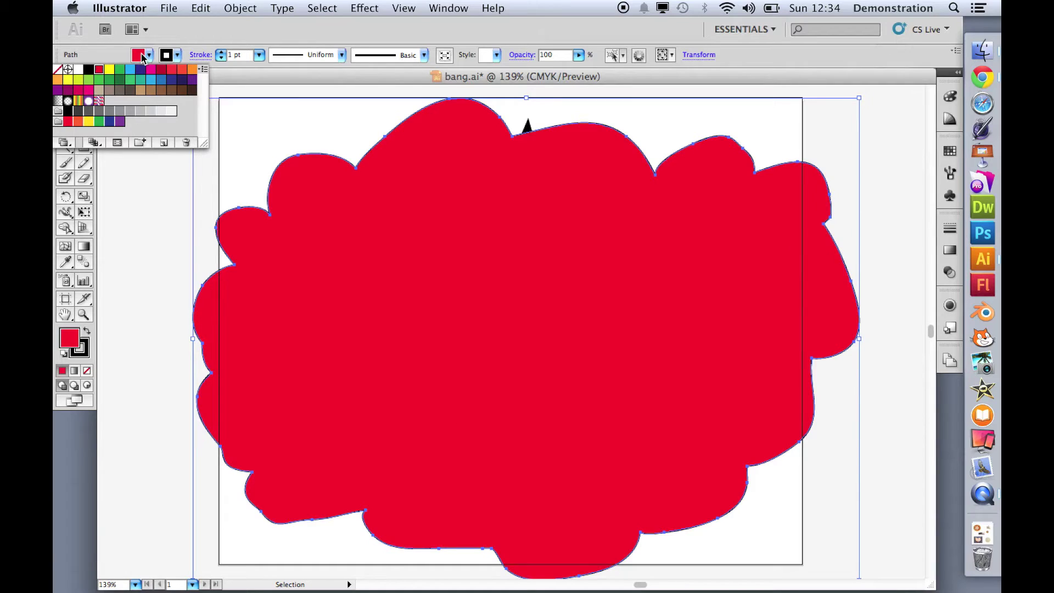
pyautogui.click(144, 57)
pyautogui.click(140, 57)
pyautogui.click(109, 89)
pyautogui.click(137, 59)
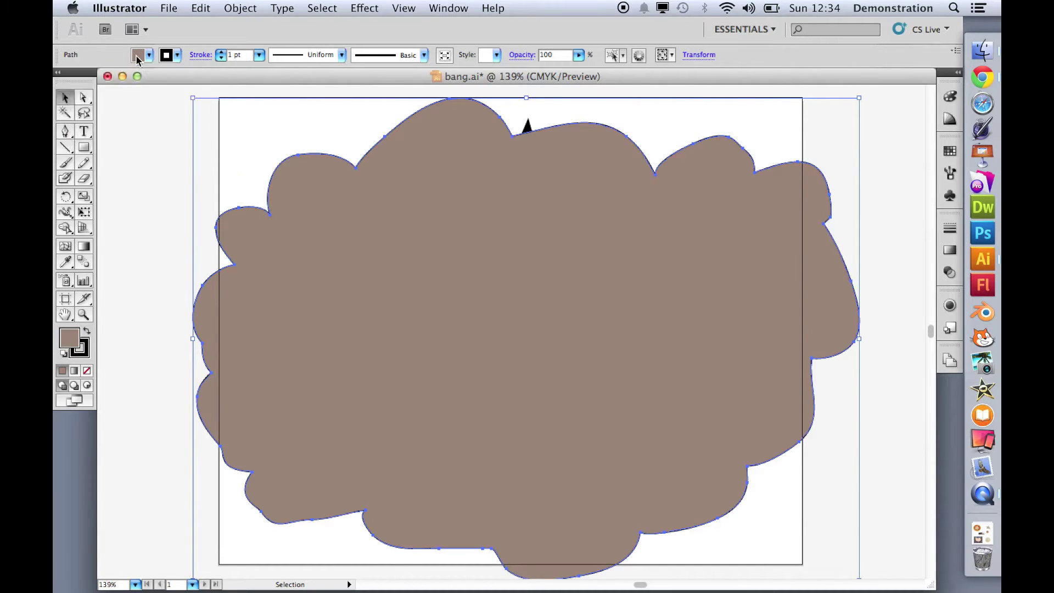
pyautogui.click(137, 57)
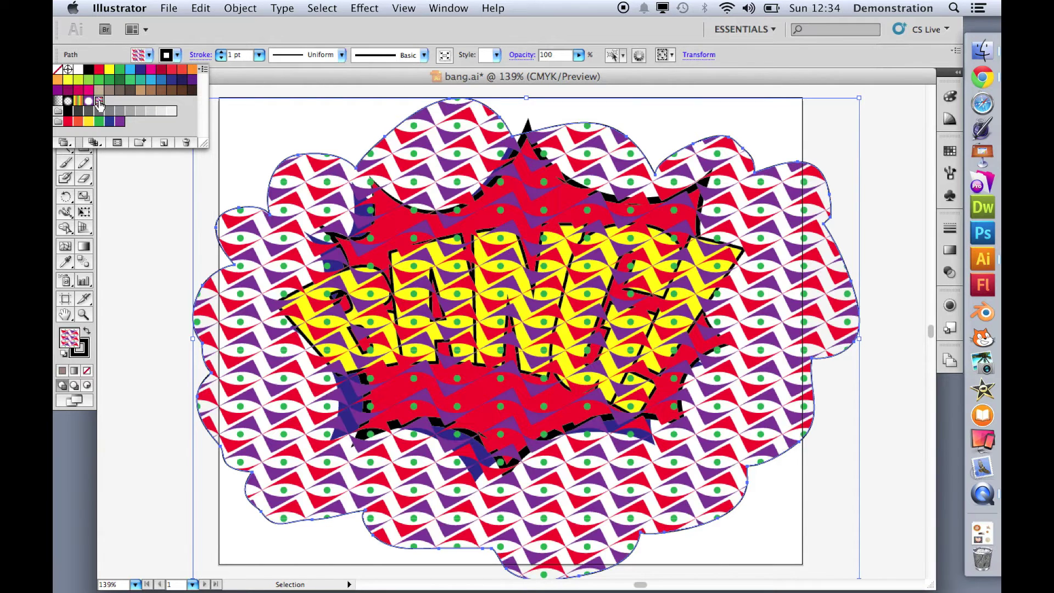
pyautogui.click(99, 101)
pyautogui.click(109, 69)
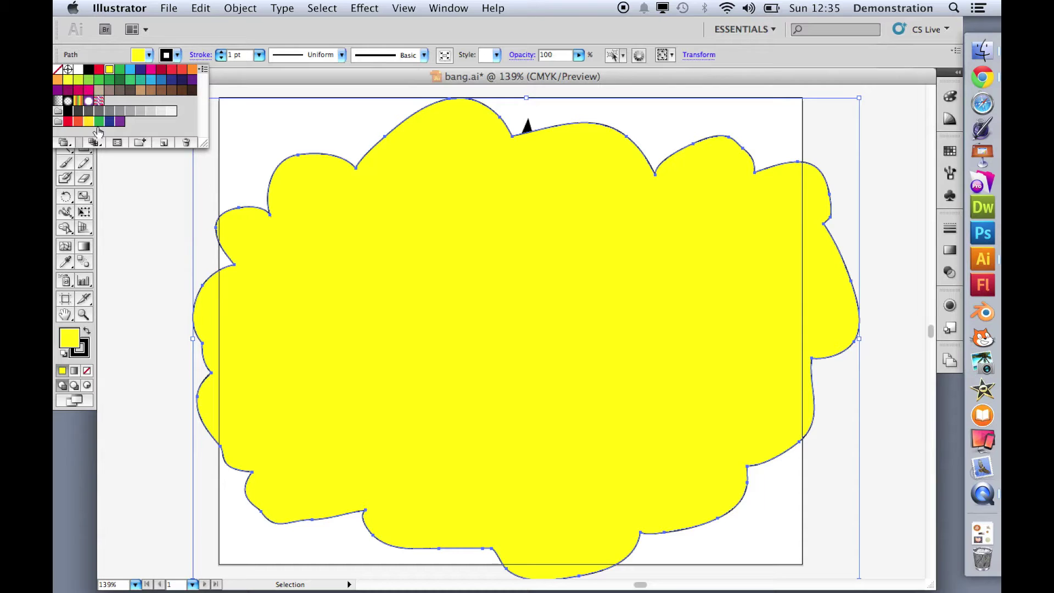
# Load the Art History > Pop Art swatch library, then close it
pyautogui.click(65, 143)
pyautogui.moveTo(117, 173)
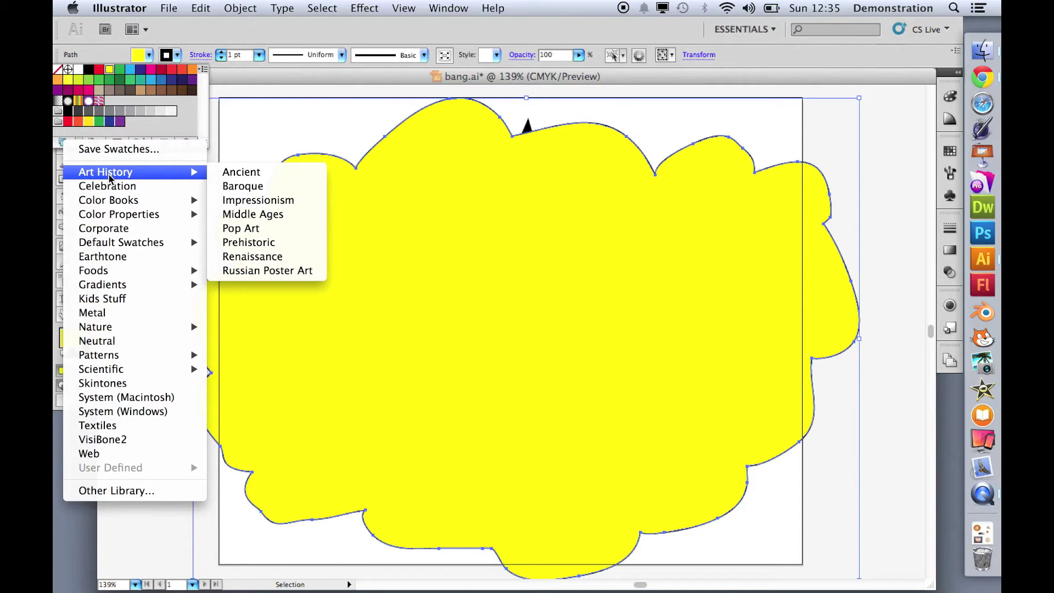
pyautogui.click(254, 231)
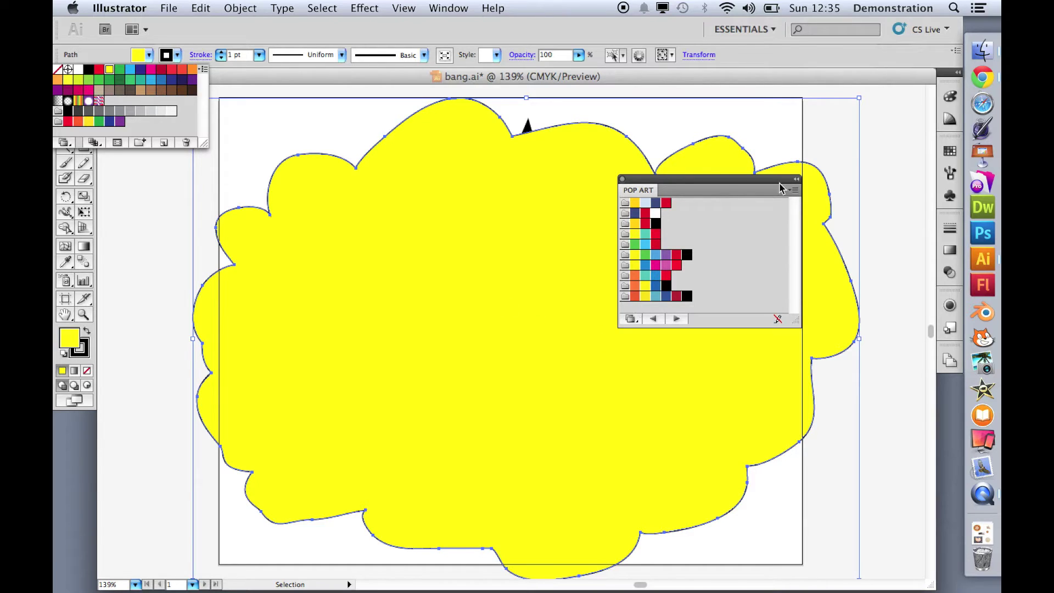
pyautogui.click(624, 182)
pyautogui.click(623, 181)
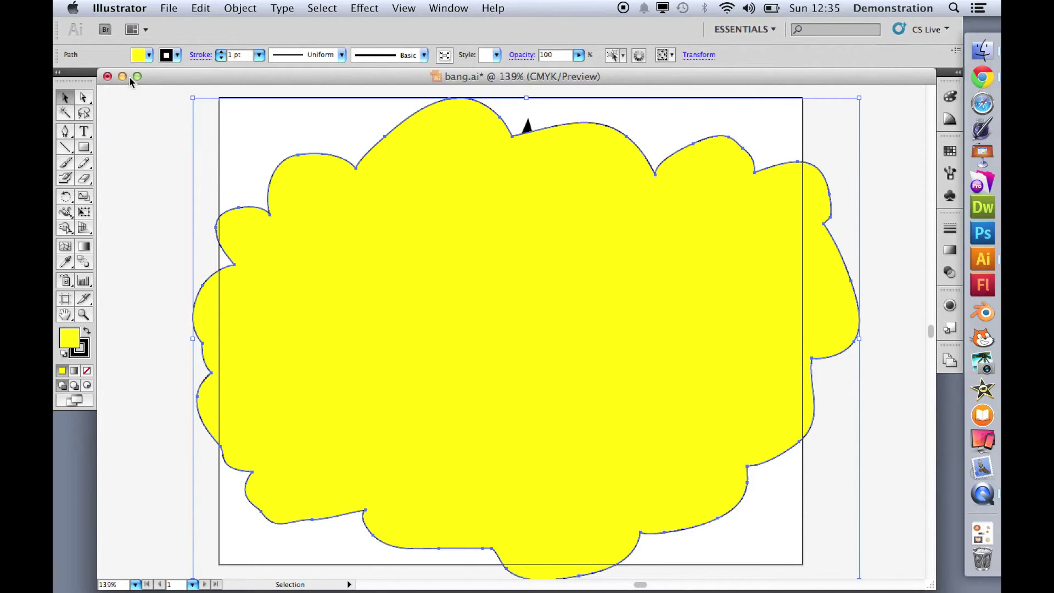
# Load the Patterns > Basic Graphics > Basic Graphics_Dots swatch library
pyautogui.click(148, 55)
pyautogui.click(63, 143)
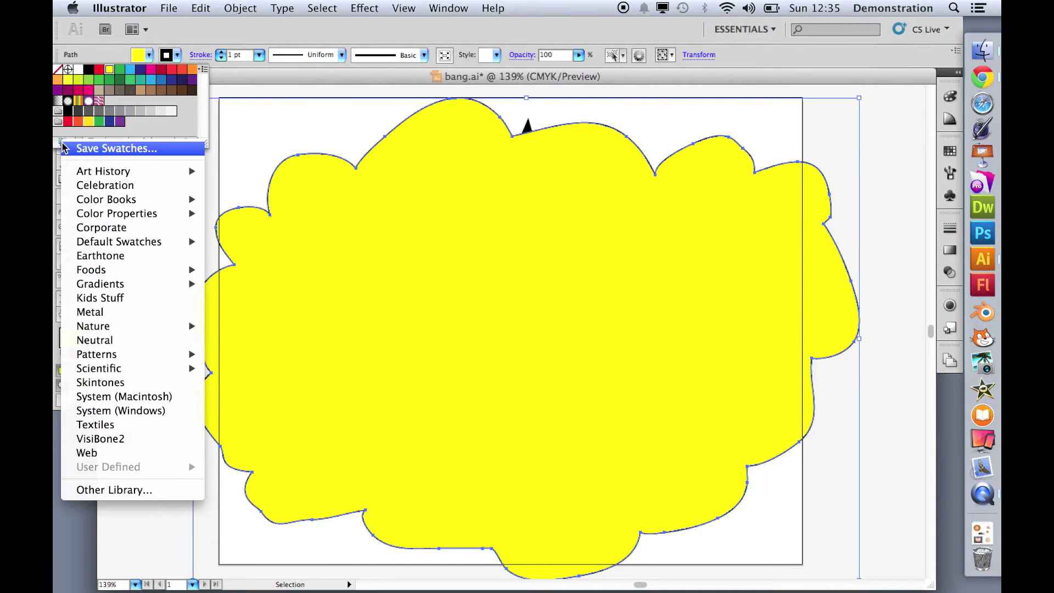
pyautogui.moveTo(130, 286)
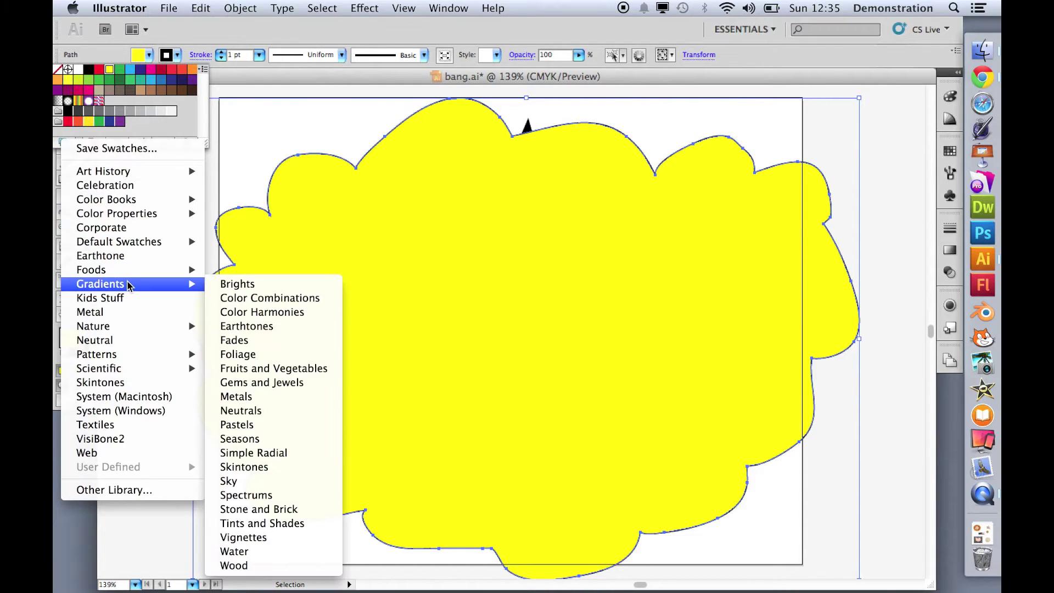
pyautogui.moveTo(126, 329)
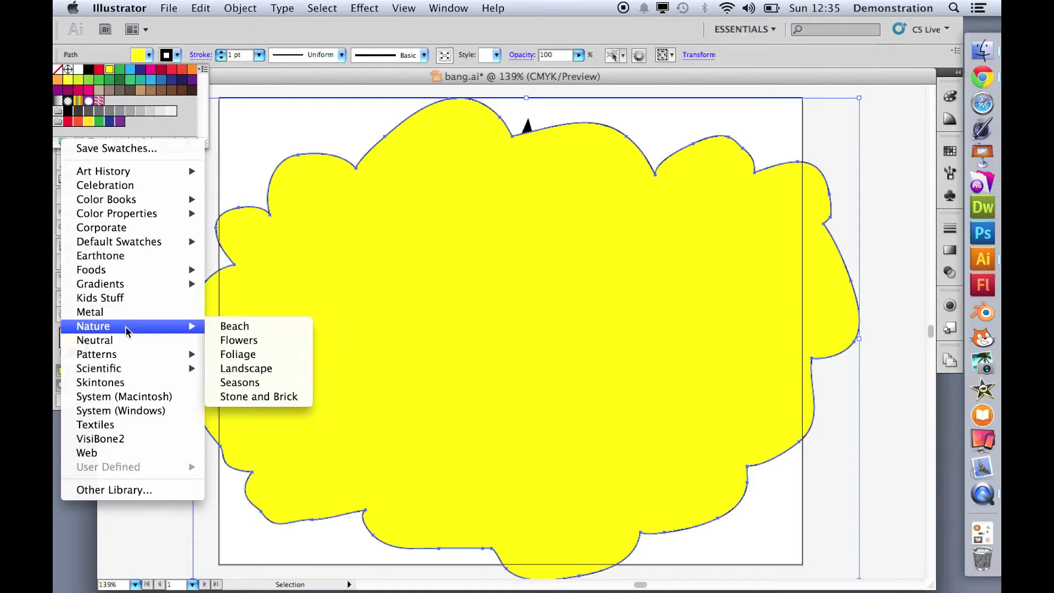
pyautogui.moveTo(126, 356)
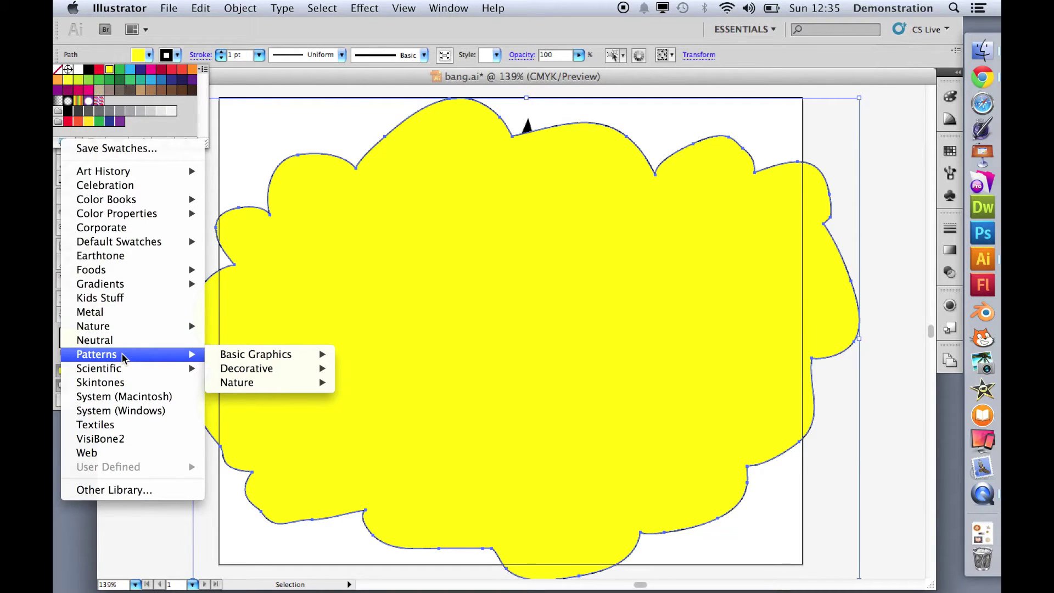
pyautogui.moveTo(236, 360)
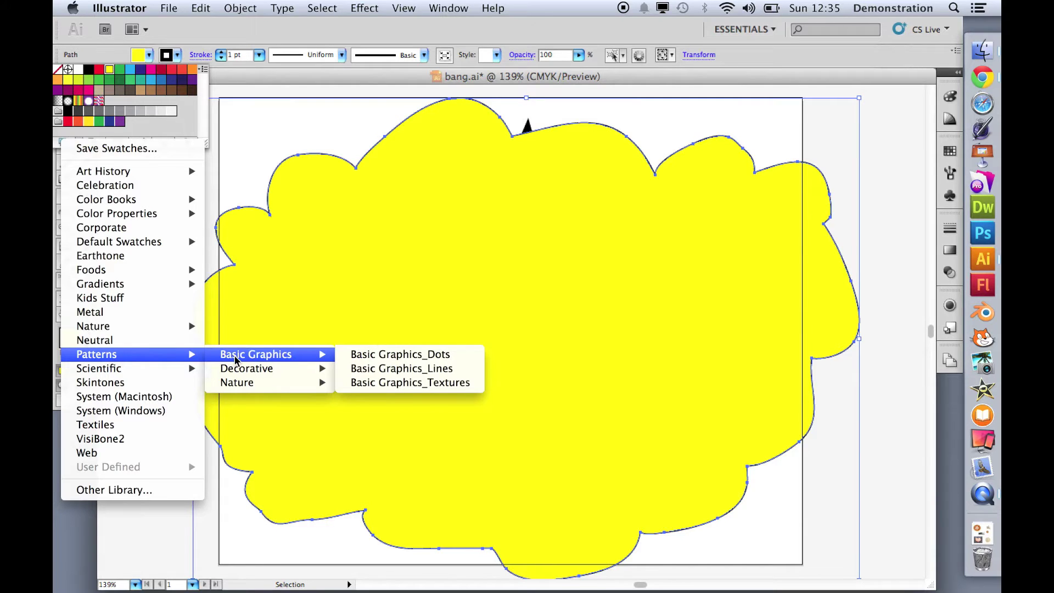
pyautogui.click(409, 358)
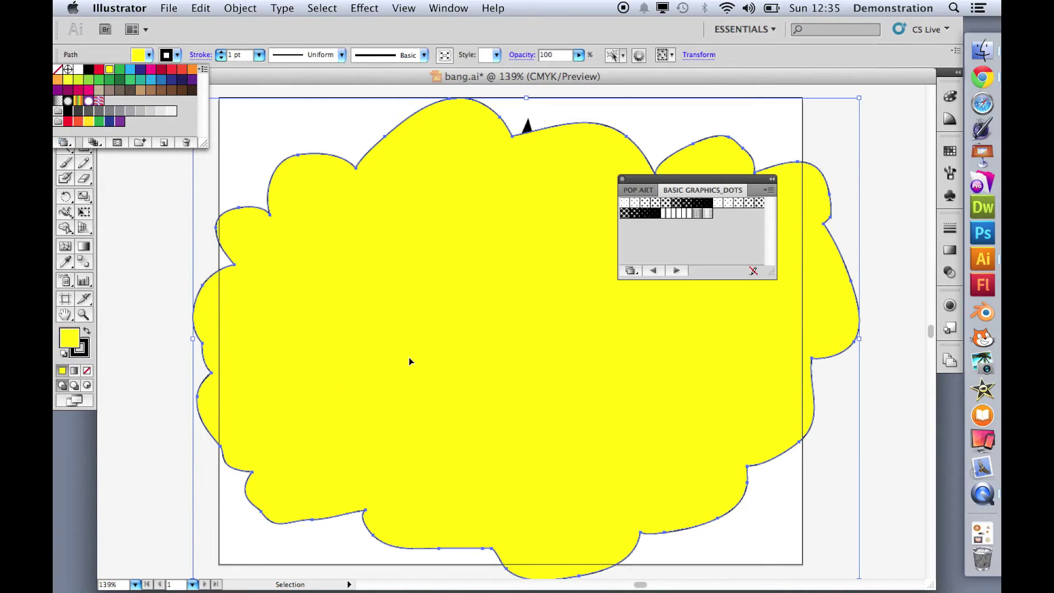
pyautogui.click(667, 207)
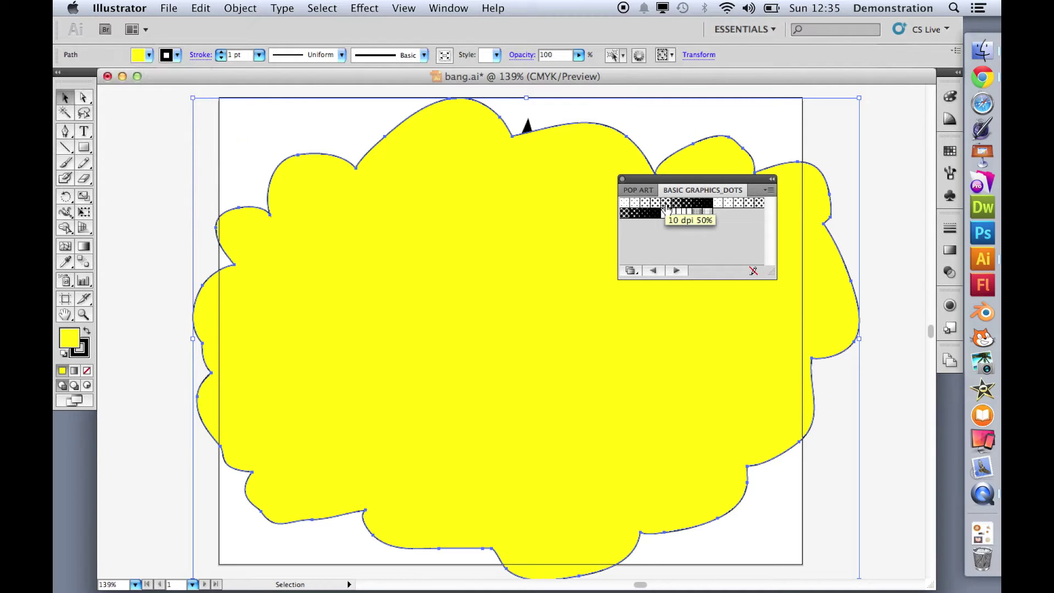
# Fill the cloud with the 10 dpi 50% dots, briefly trying dark blue before reapplying the pattern
pyautogui.click(667, 208)
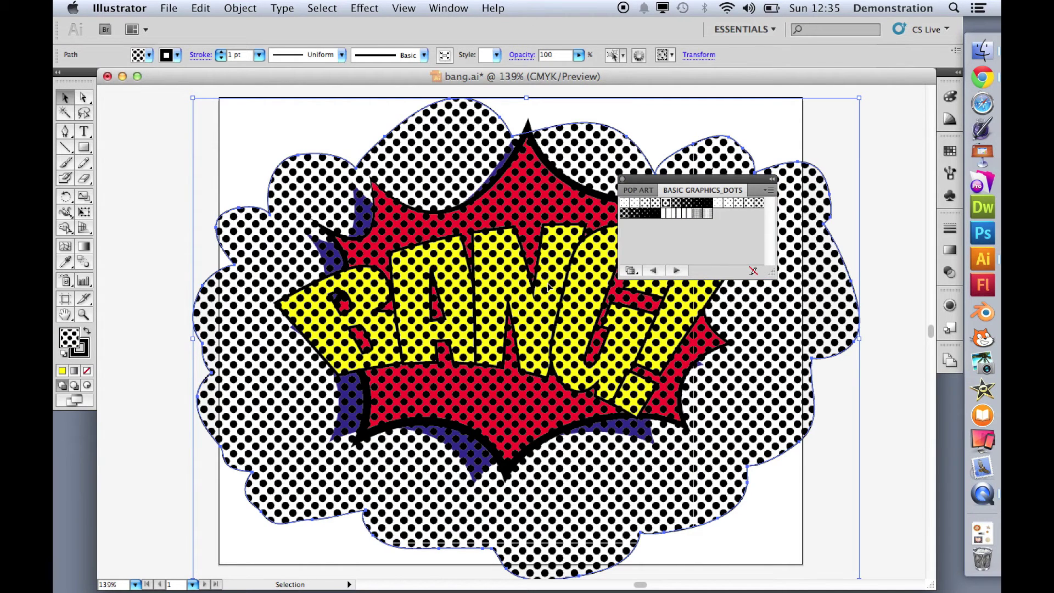
pyautogui.click(622, 180)
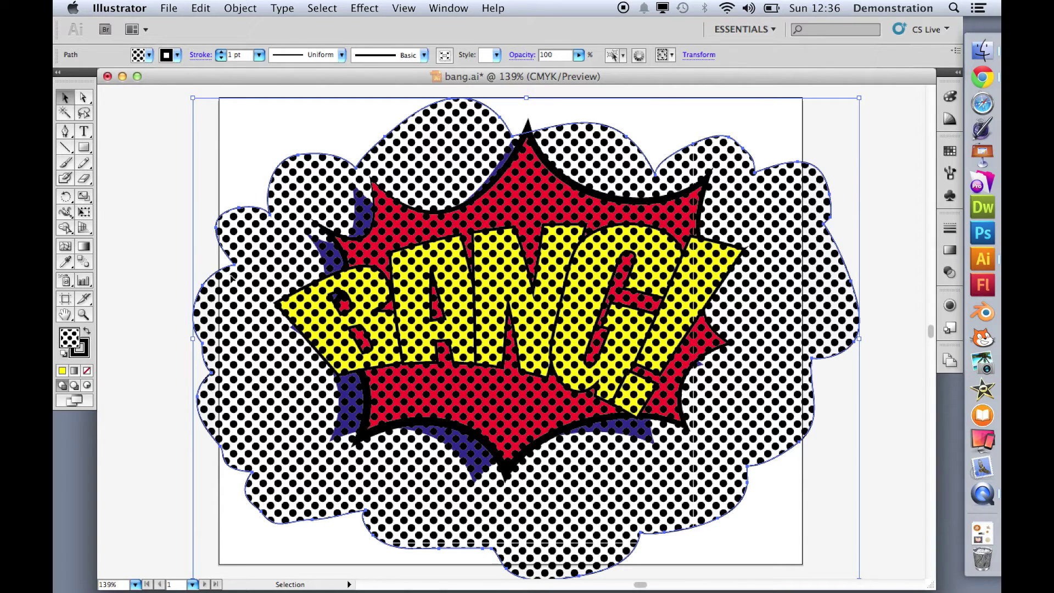
pyautogui.click(143, 55)
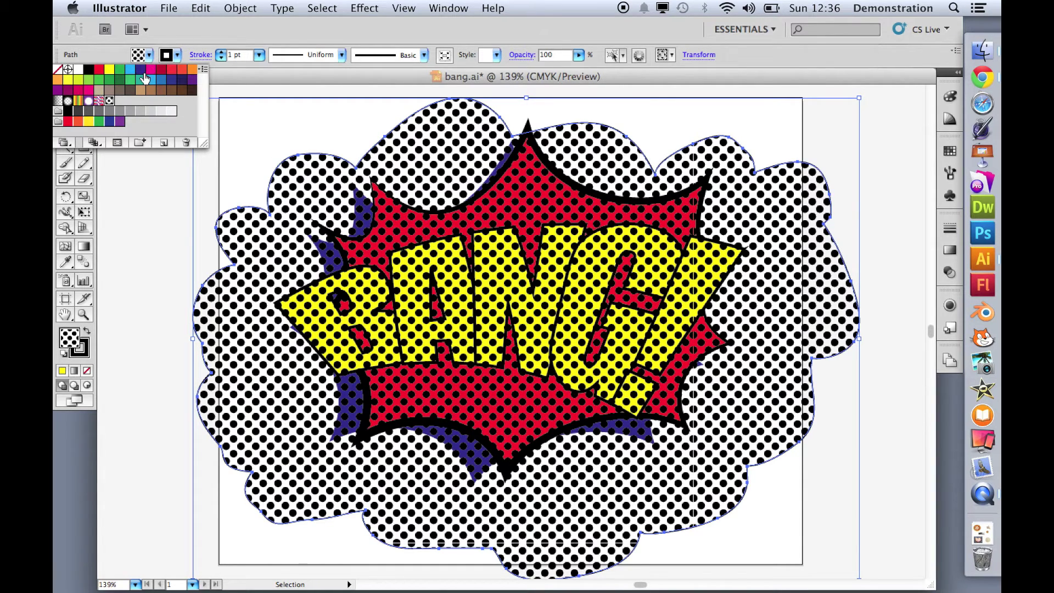
pyautogui.click(141, 70)
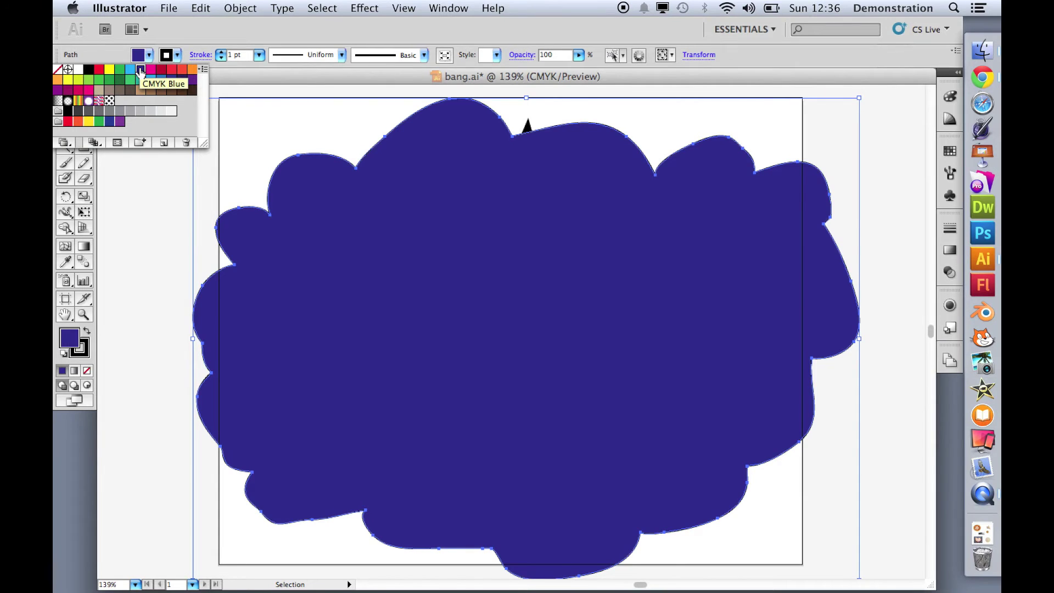
pyautogui.click(110, 100)
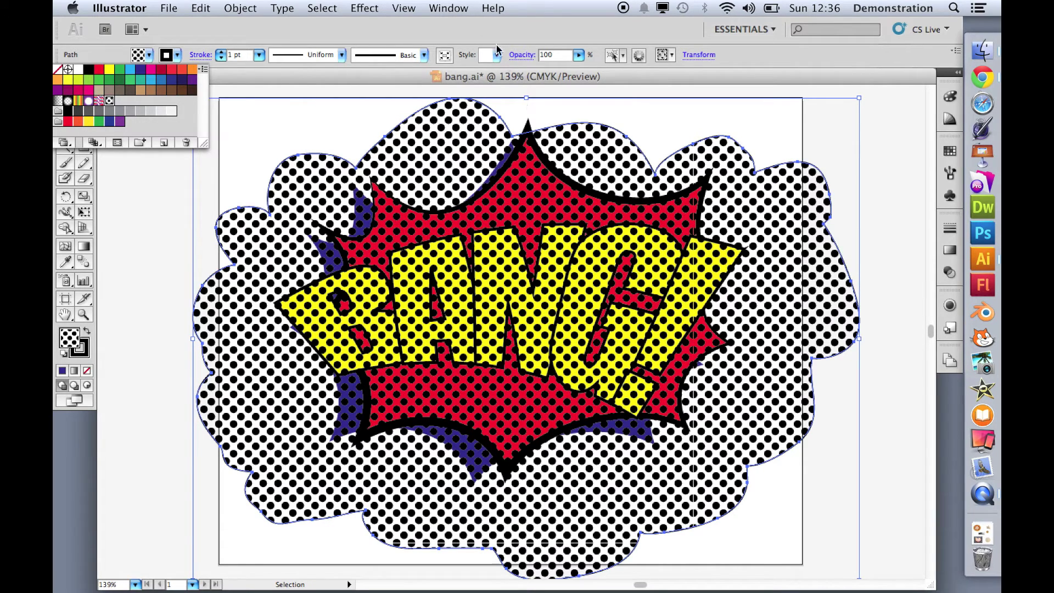
pyautogui.click(447, 8)
# In the Layers panel lock and hide Layer 1, add a new Layer 2, and show Swatches
pyautogui.click(447, 8)
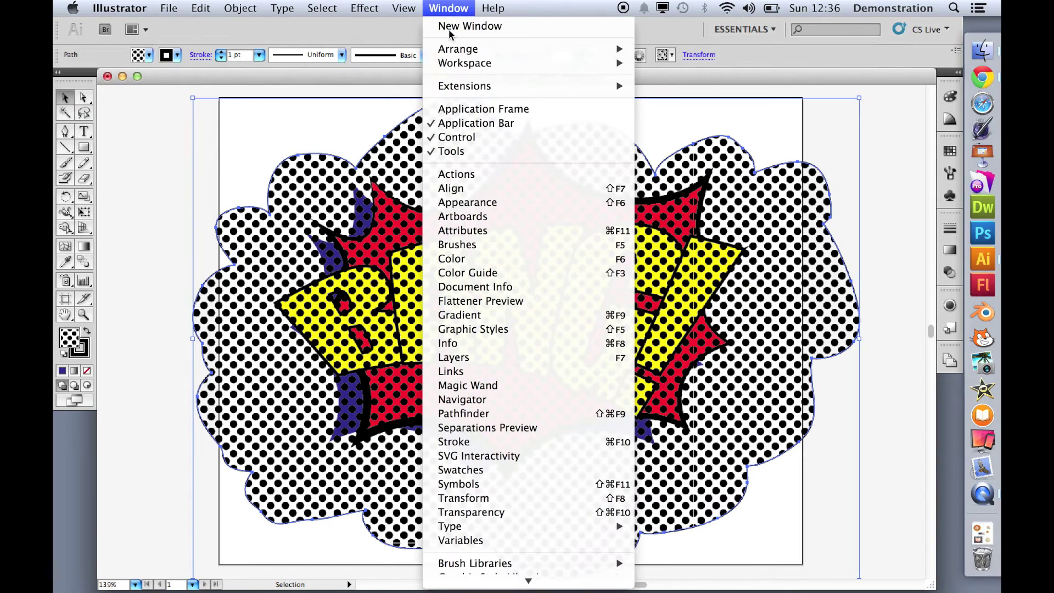
pyautogui.click(471, 358)
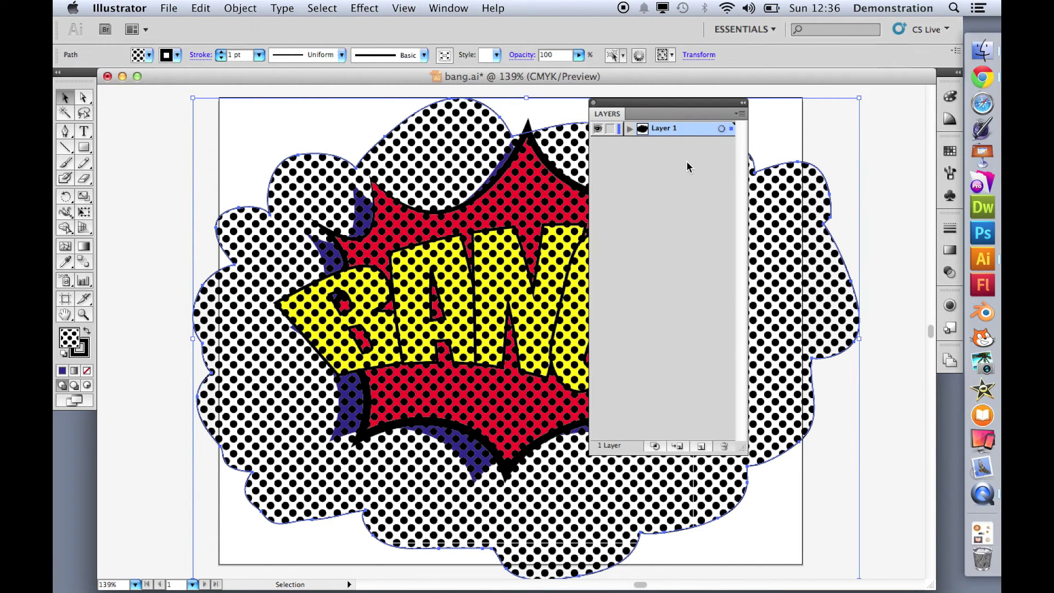
pyautogui.click(610, 130)
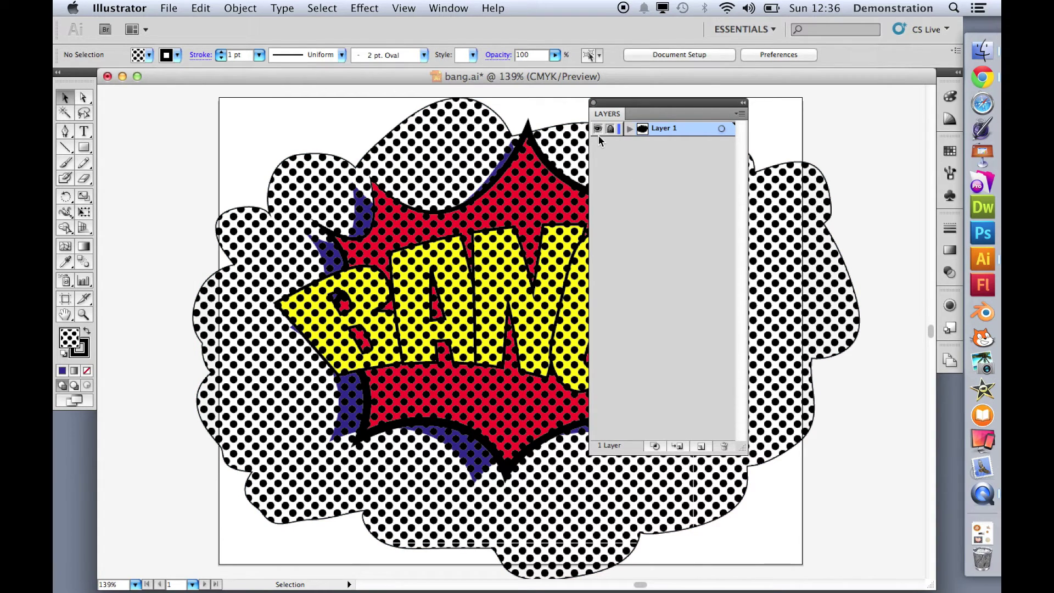
pyautogui.click(597, 129)
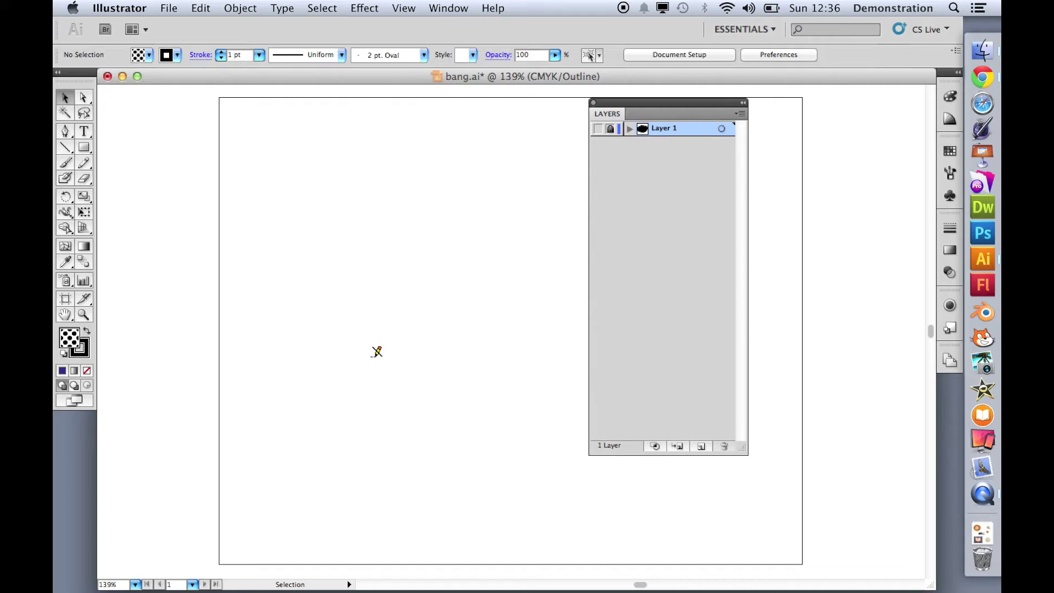
pyautogui.click(702, 448)
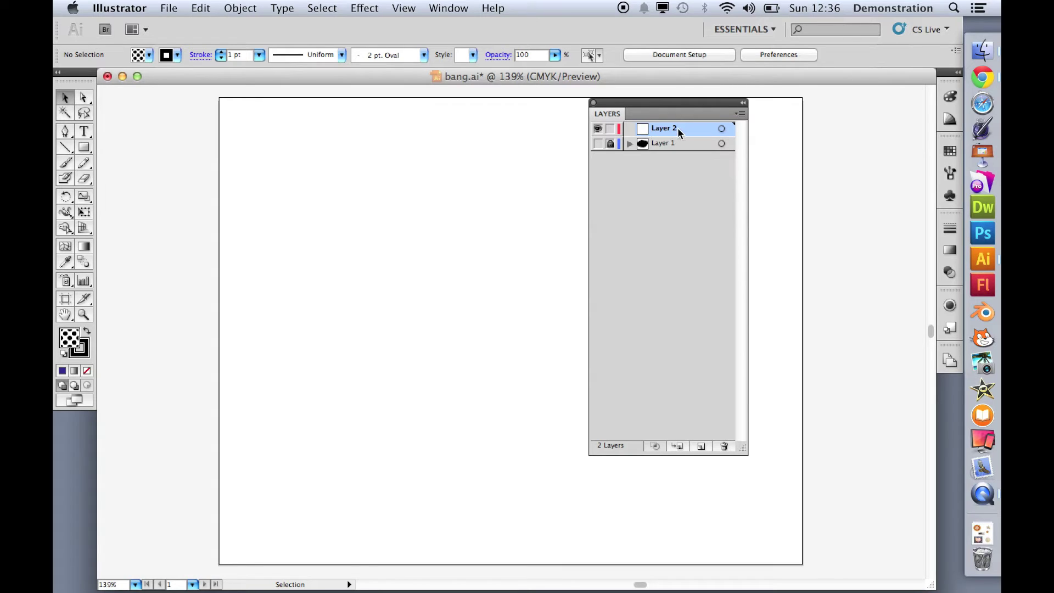
pyautogui.click(950, 152)
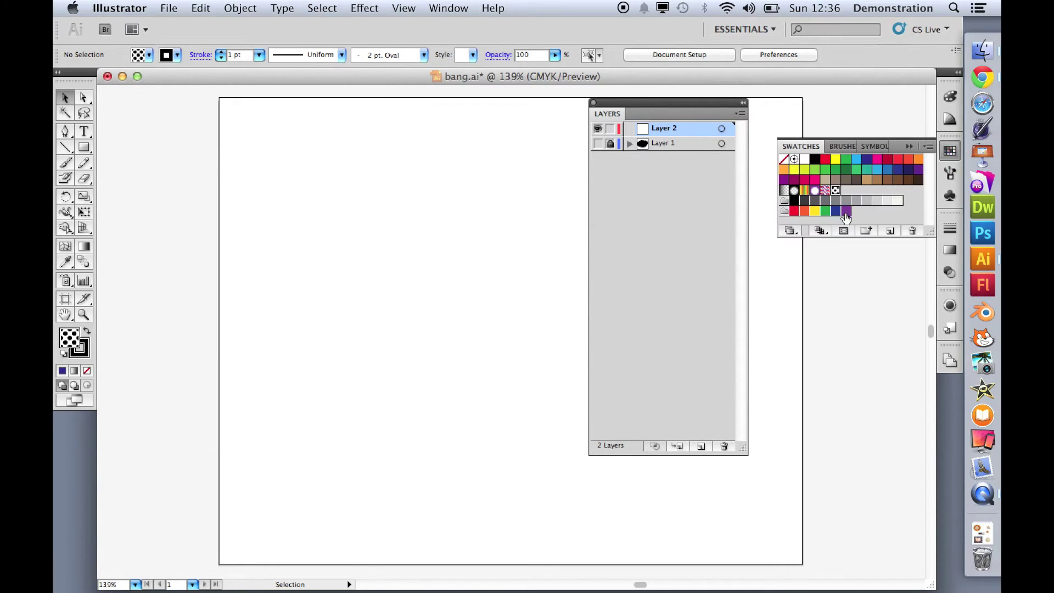
# Place the dot pattern tile on the artboard, zoom in on it, and enter the group in isolation
pyautogui.moveTo(835, 191); pyautogui.dragTo(413, 304)
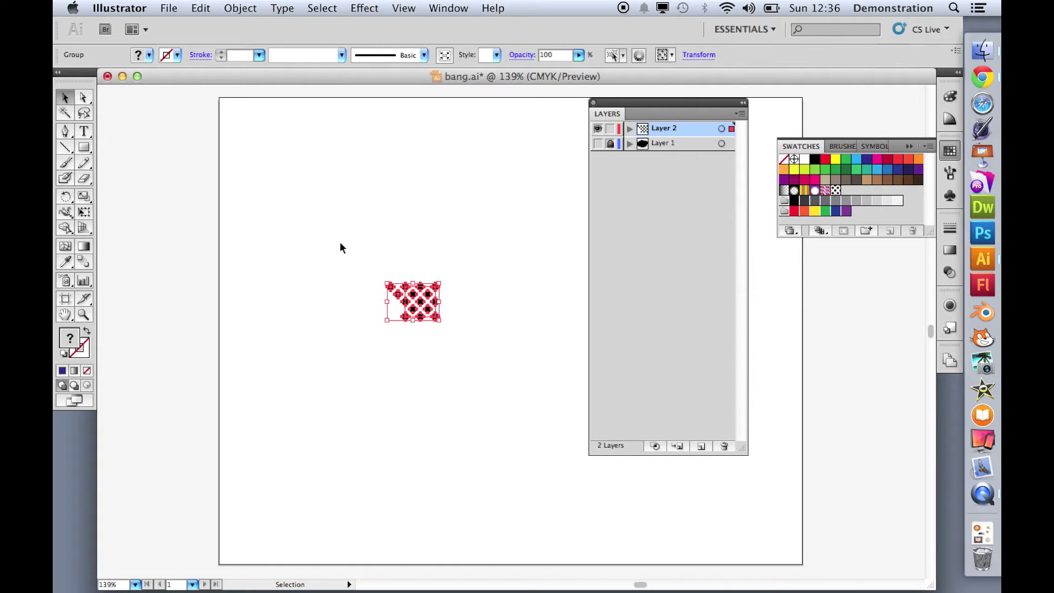
pyautogui.press('z')
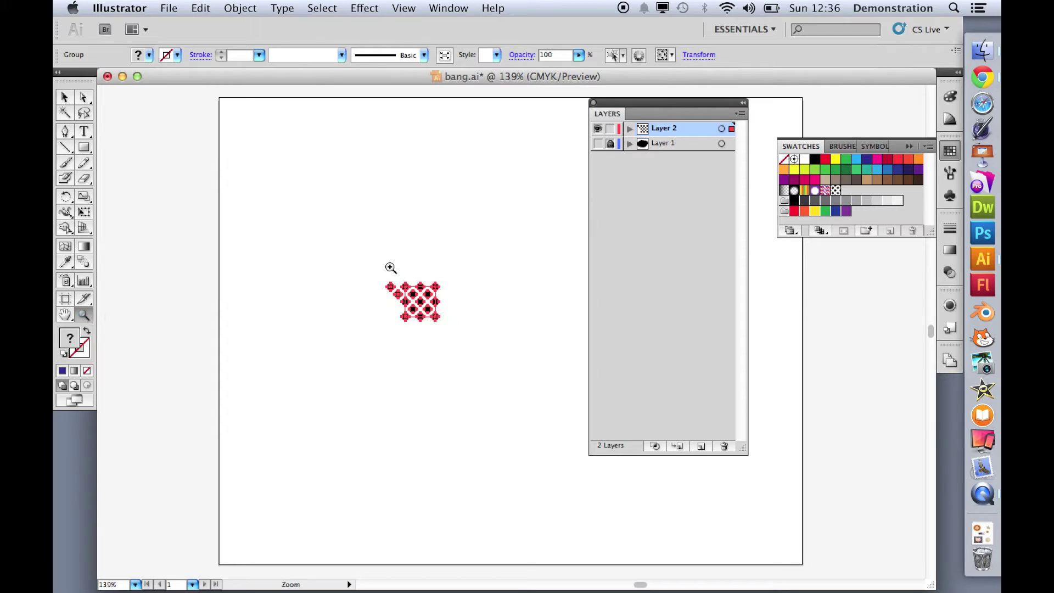
pyautogui.moveTo(356, 268); pyautogui.dragTo(461, 338)
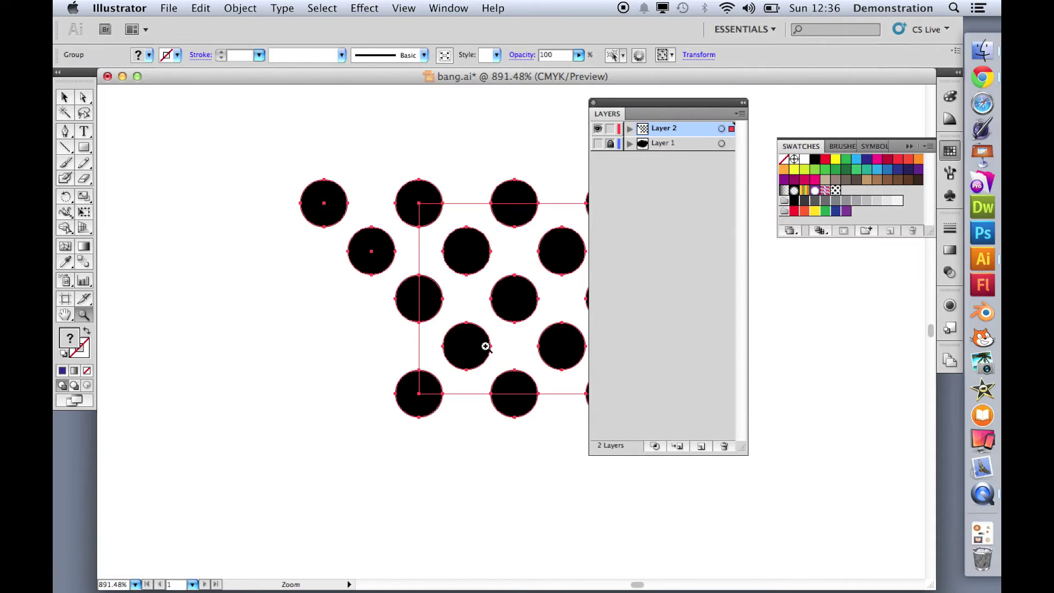
pyautogui.moveTo(660, 107); pyautogui.dragTo(779, 261)
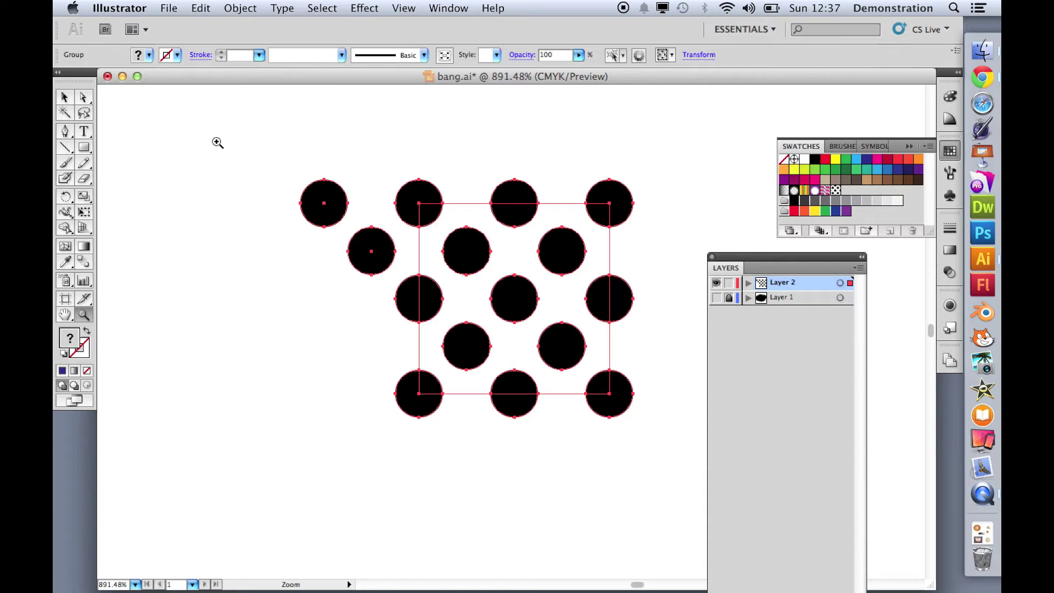
pyautogui.click(66, 99)
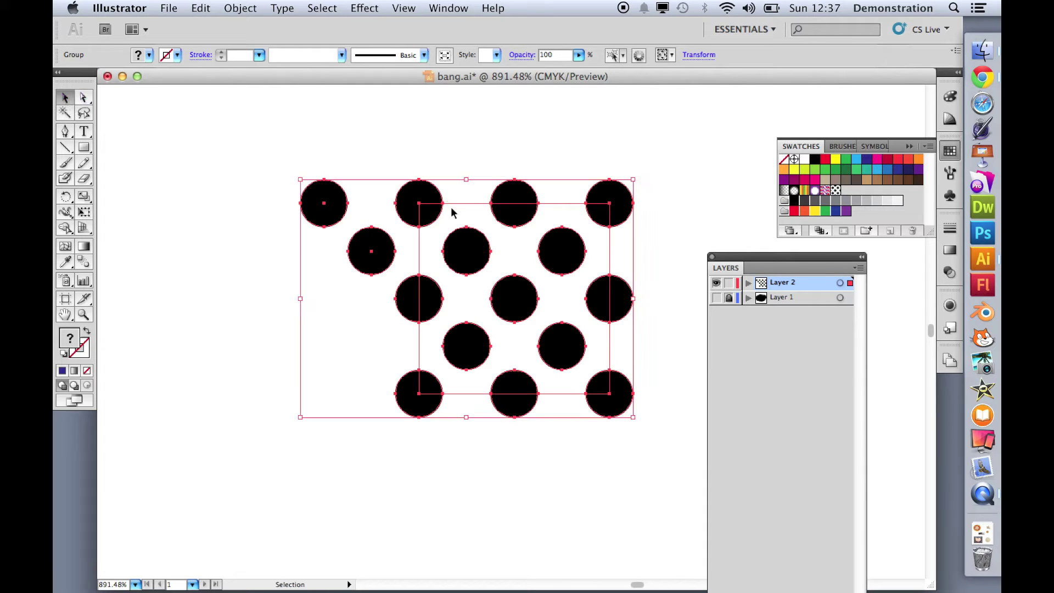
pyautogui.doubleClick(474, 265)
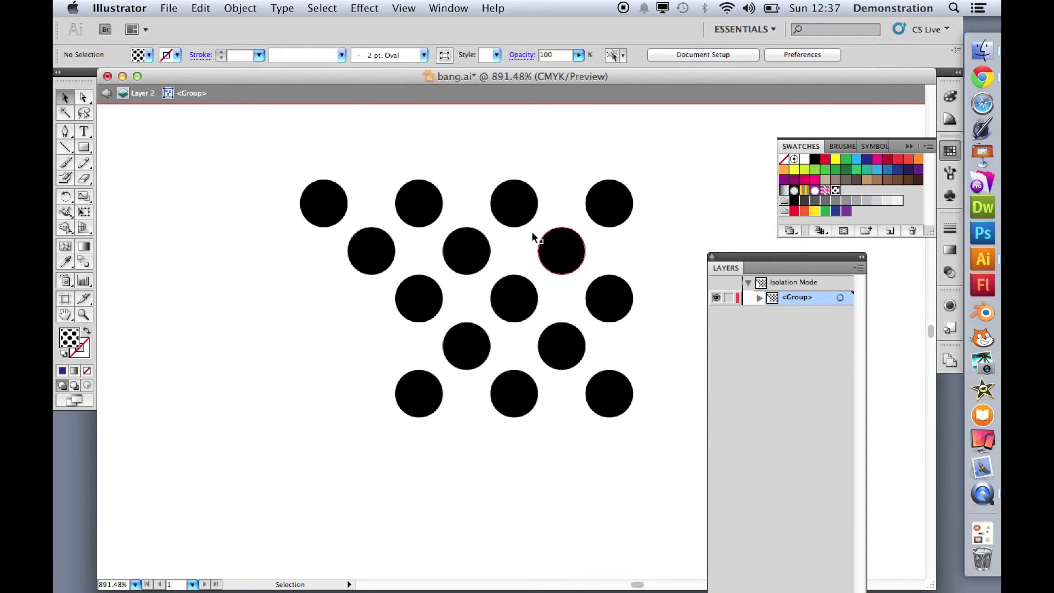
# Fill the middle circle of the second row with CMYK Blue
pyautogui.click(471, 249)
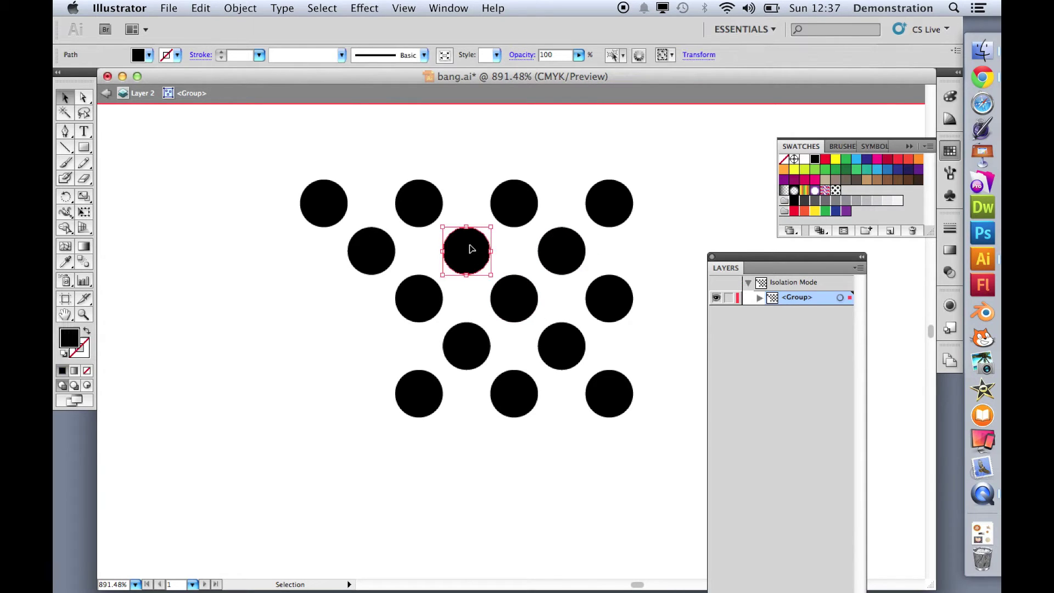
pyautogui.click(149, 55)
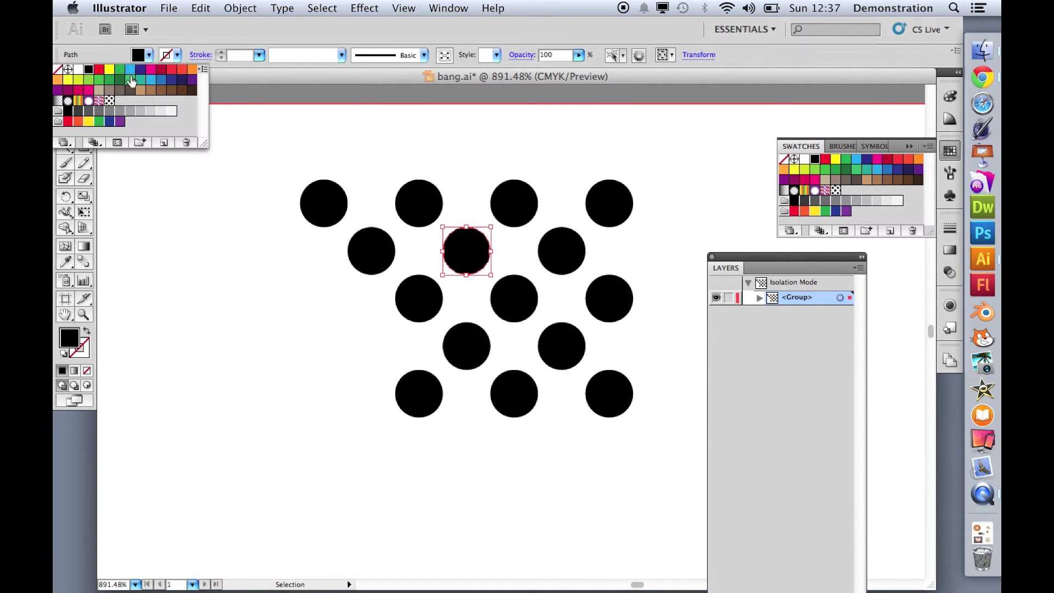
pyautogui.click(140, 71)
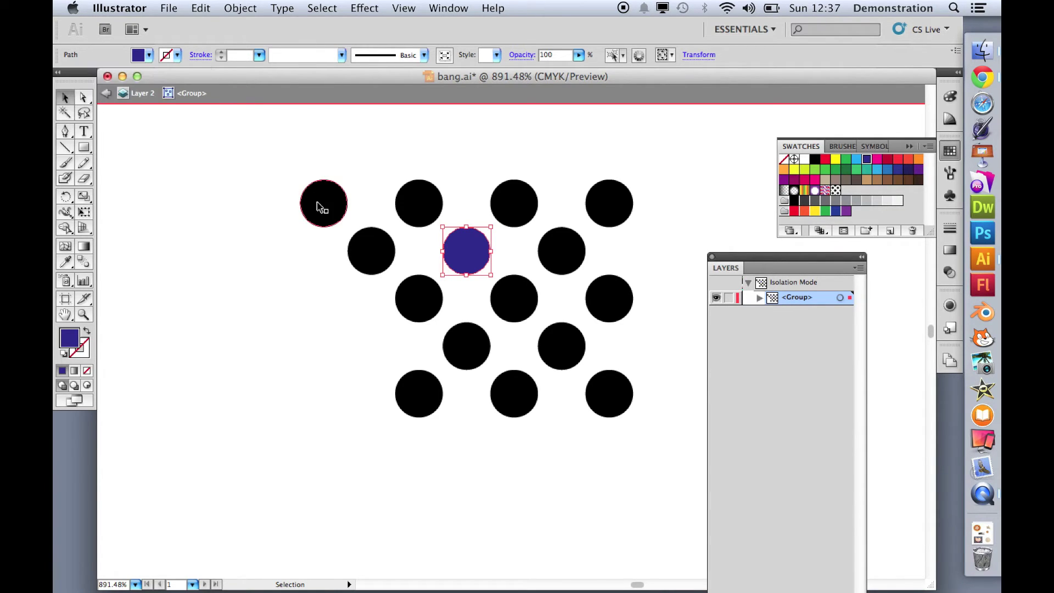
# Shift-select the remaining fourteen circles and fill them all with CMYK Blue
pyautogui.click(328, 206)
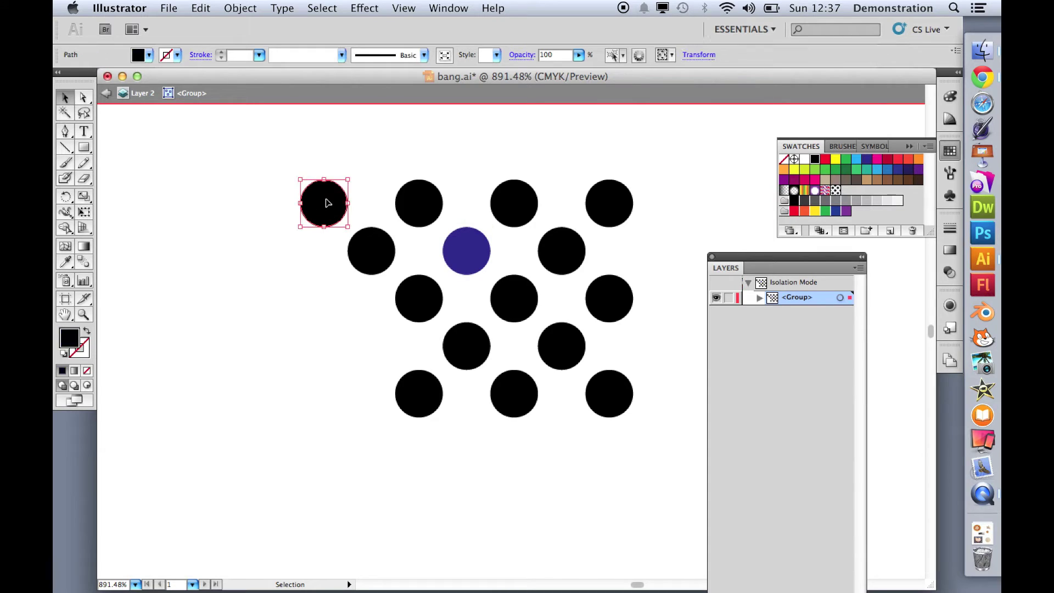
pyautogui.keyDown('shift'); pyautogui.click(418, 208); pyautogui.keyUp('shift')
pyautogui.keyDown('shift'); pyautogui.click(515, 204); pyautogui.keyUp('shift')
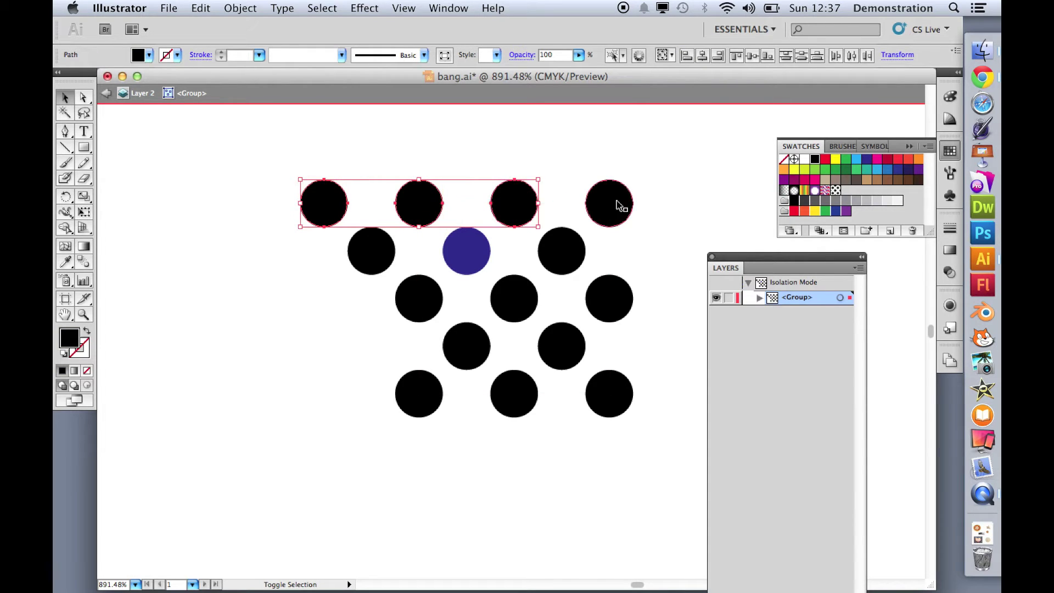
pyautogui.keyDown('shift'); pyautogui.click(620, 205); pyautogui.keyUp('shift')
pyautogui.keyDown('shift'); pyautogui.click(378, 251); pyautogui.keyUp('shift')
pyautogui.keyDown('shift'); pyautogui.click(419, 305); pyautogui.keyUp('shift')
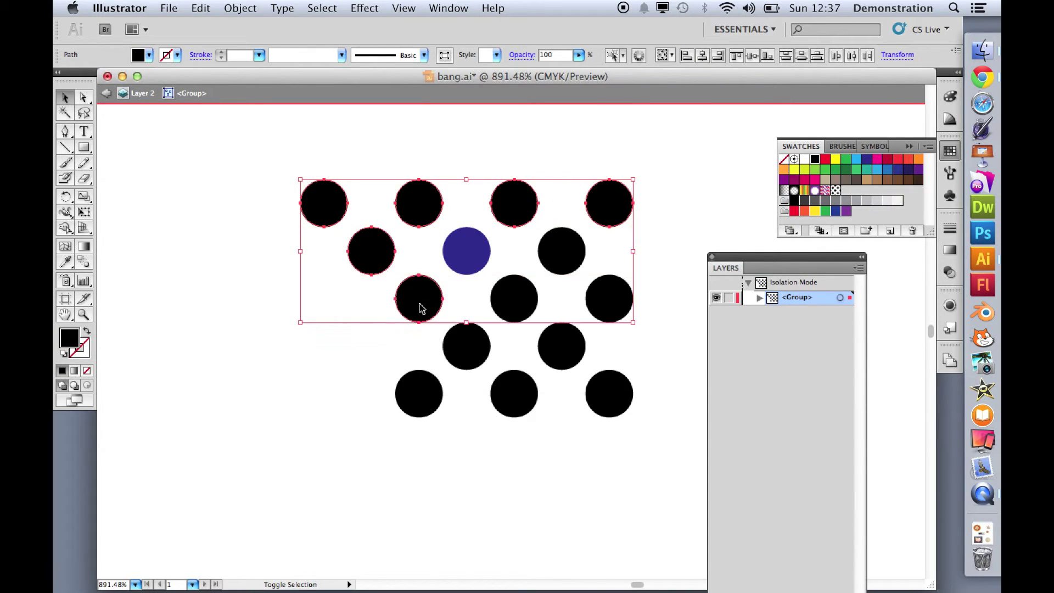
pyautogui.keyDown('shift'); pyautogui.click(469, 347); pyautogui.keyUp('shift')
pyautogui.keyDown('shift'); pyautogui.click(417, 405); pyautogui.keyUp('shift')
pyautogui.keyDown('shift'); pyautogui.click(523, 397); pyautogui.keyUp('shift')
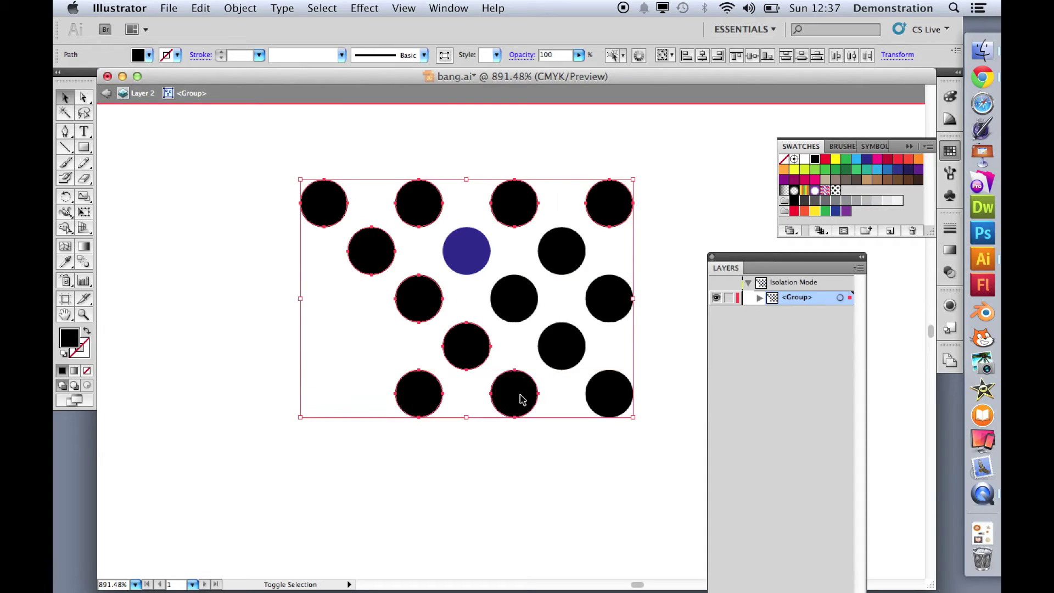
pyautogui.keyDown('shift'); pyautogui.click(522, 301); pyautogui.keyUp('shift')
pyautogui.keyDown('shift'); pyautogui.click(559, 348); pyautogui.keyUp('shift')
pyautogui.keyDown('shift'); pyautogui.click(605, 395); pyautogui.keyUp('shift')
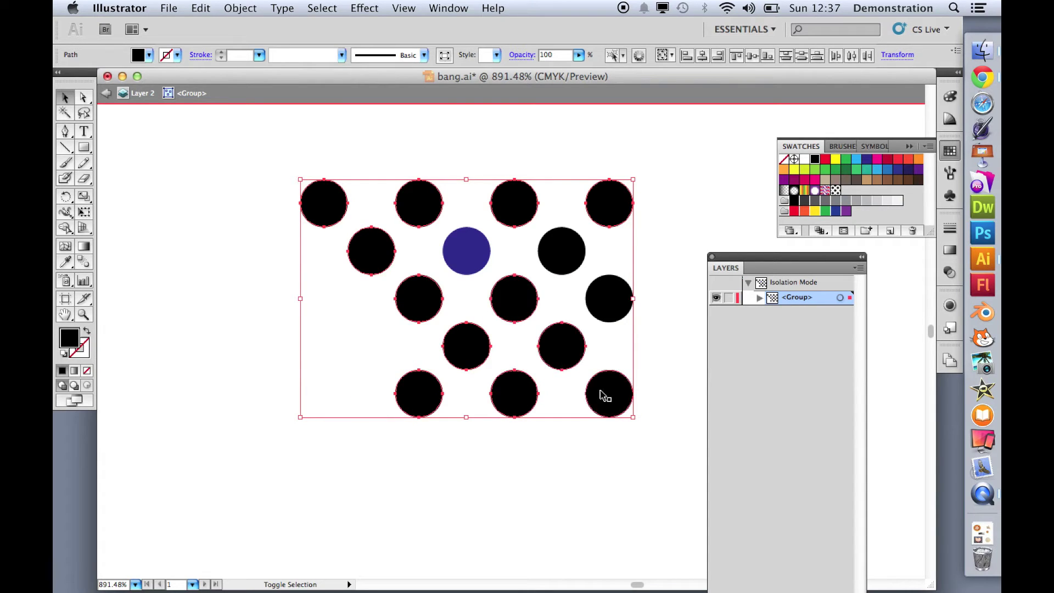
pyautogui.keyDown('shift'); pyautogui.click(615, 299); pyautogui.keyUp('shift')
pyautogui.keyDown('shift'); pyautogui.click(573, 254); pyautogui.keyUp('shift')
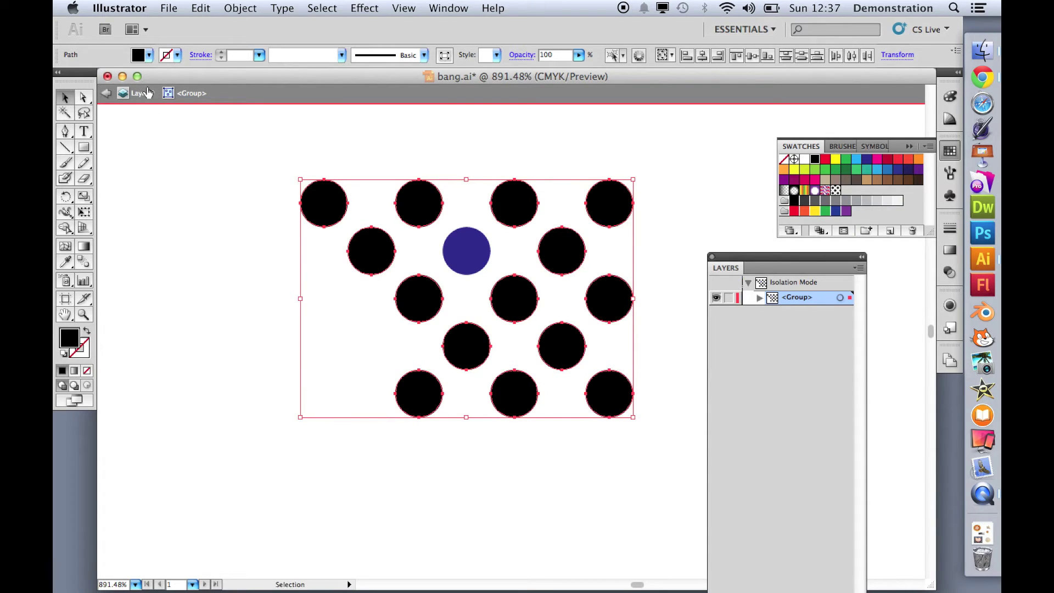
pyautogui.click(149, 55)
pyautogui.click(142, 71)
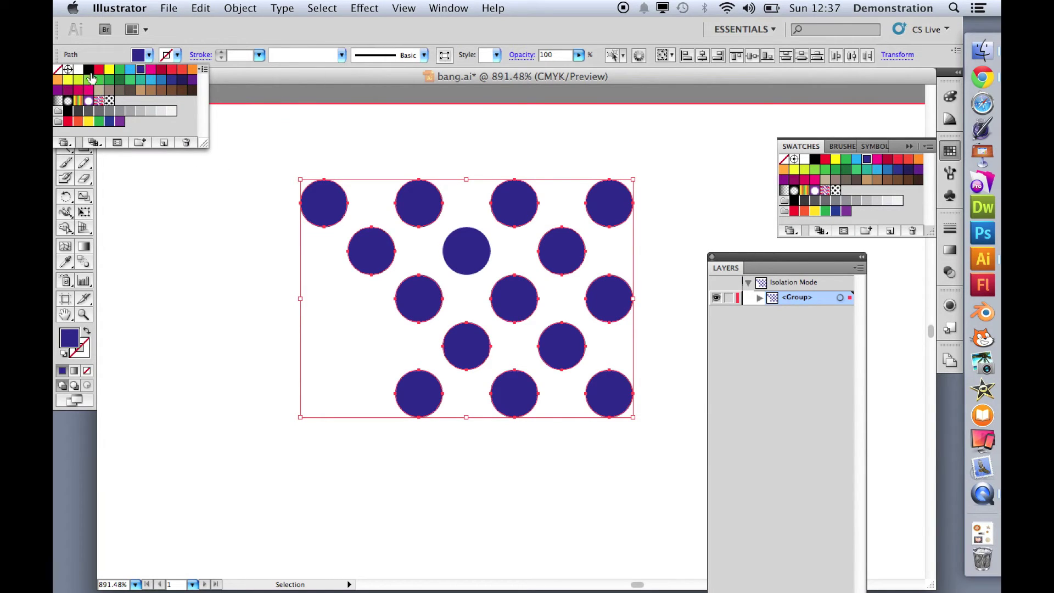
pyautogui.click(212, 228)
# Exit isolation mode and use Edit > Define Pattern to save the dots as swatch 'blue dots'
pyautogui.click(106, 96)
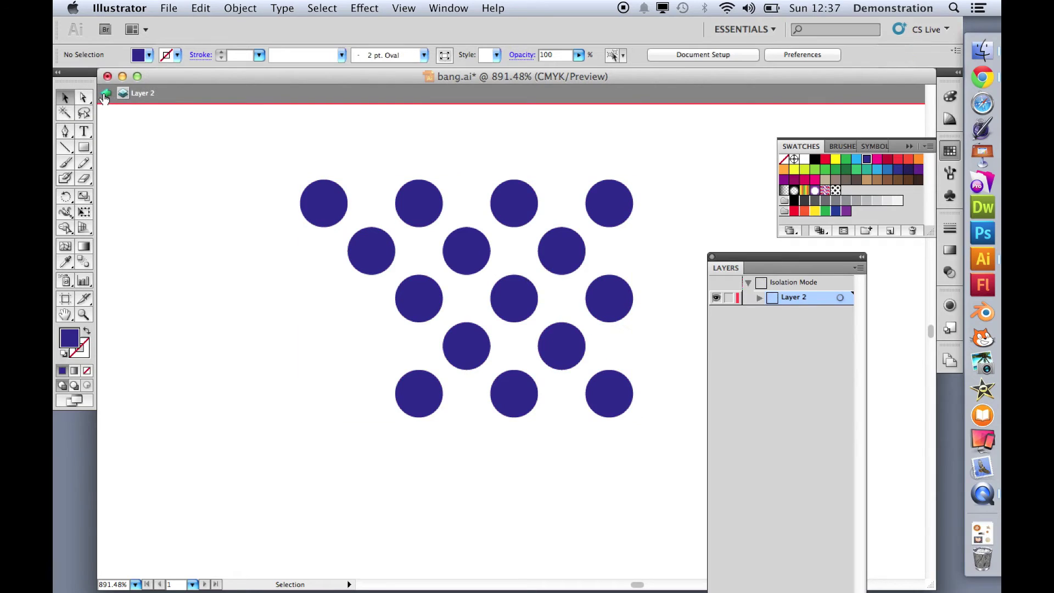
pyautogui.click(106, 96)
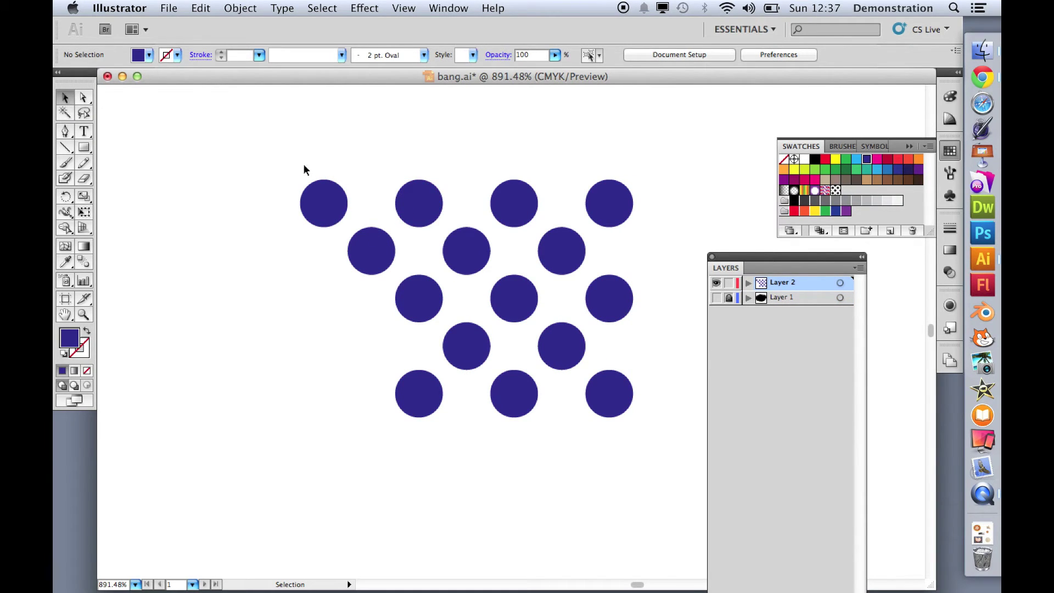
pyautogui.moveTo(303, 164); pyautogui.dragTo(409, 140)
pyautogui.click(649, 461)
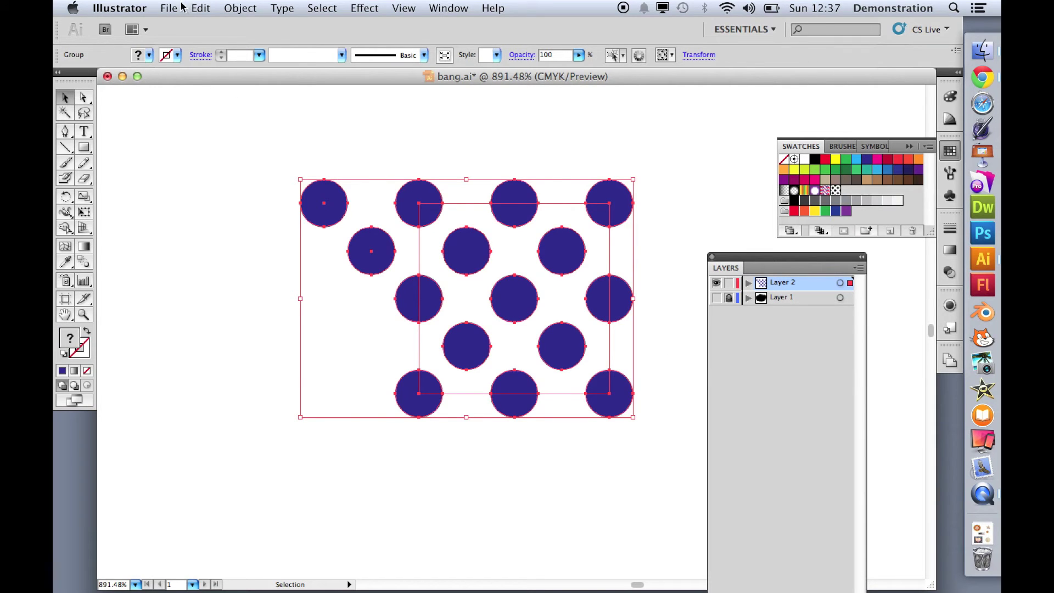
pyautogui.click(200, 8)
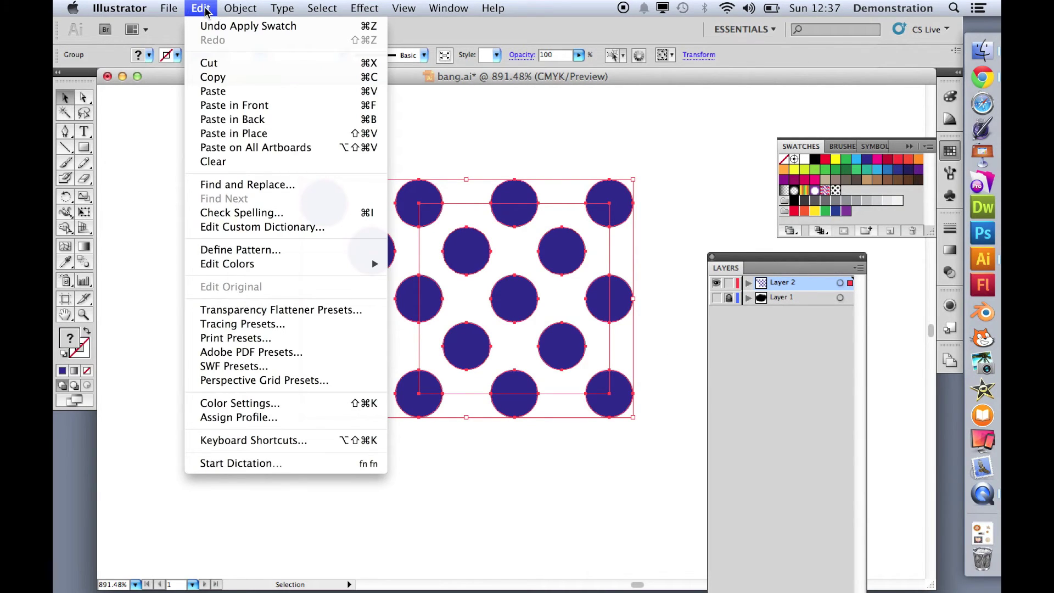
pyautogui.click(238, 249)
pyautogui.write('bl')
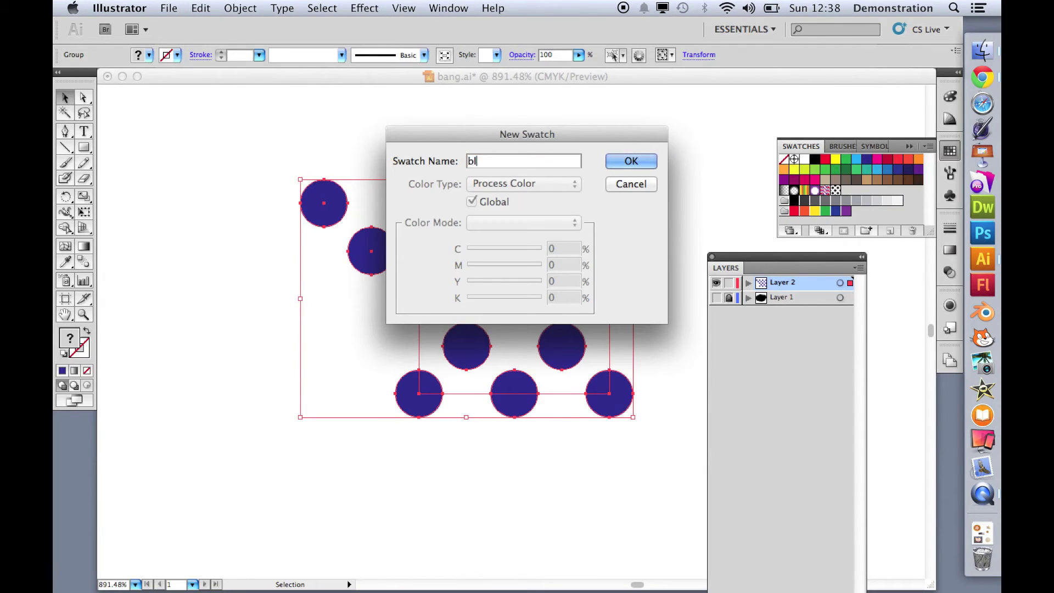
pyautogui.write('ue dots')
pyautogui.click(631, 161)
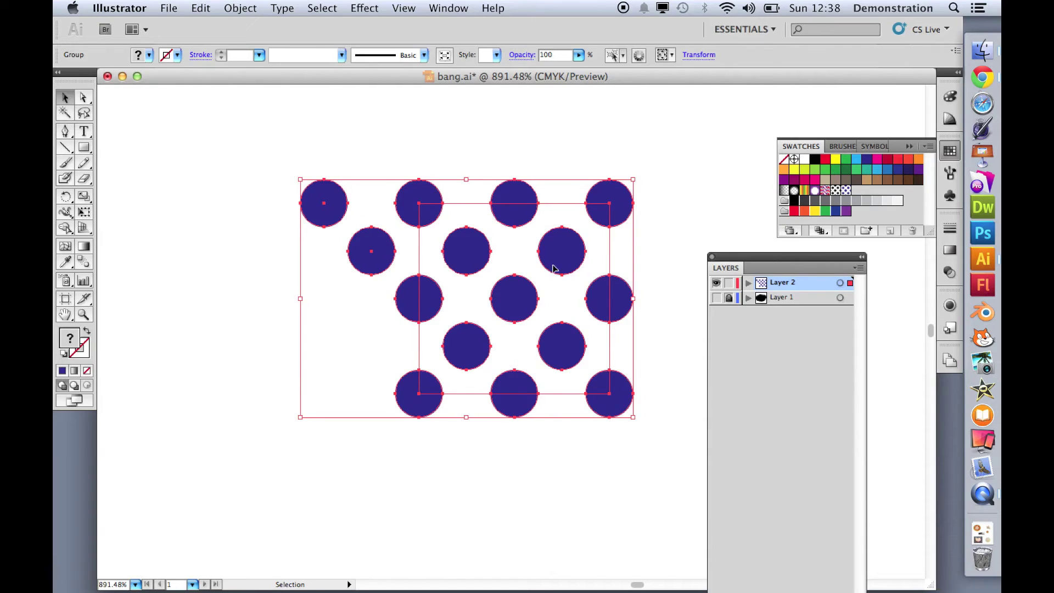
# Delete Layer 2 with its blue dots and make Layer 1 visible again
pyautogui.moveTo(774, 256); pyautogui.dragTo(714, 129)
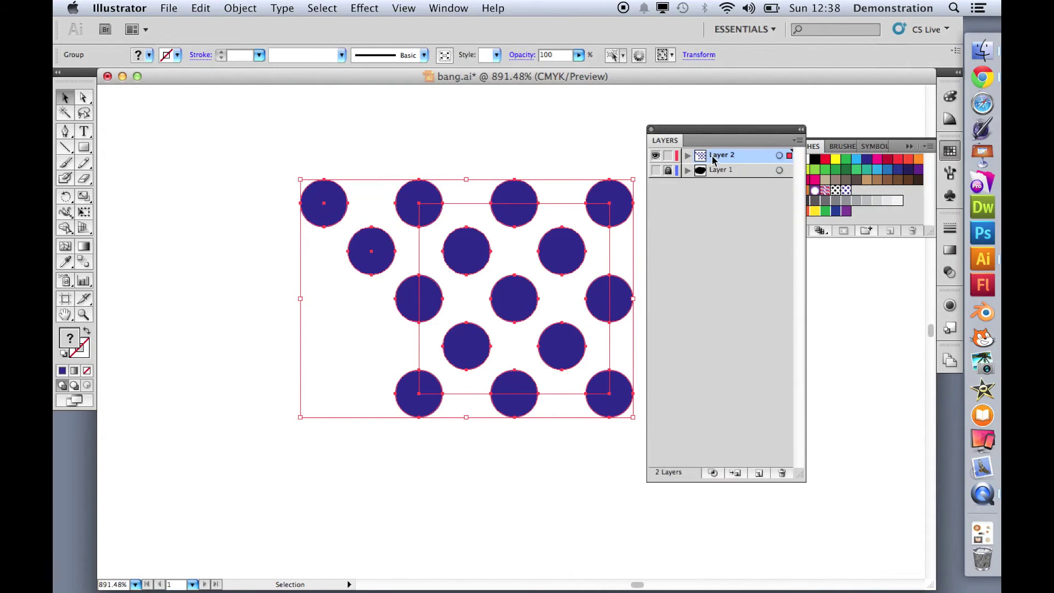
pyautogui.click(784, 473)
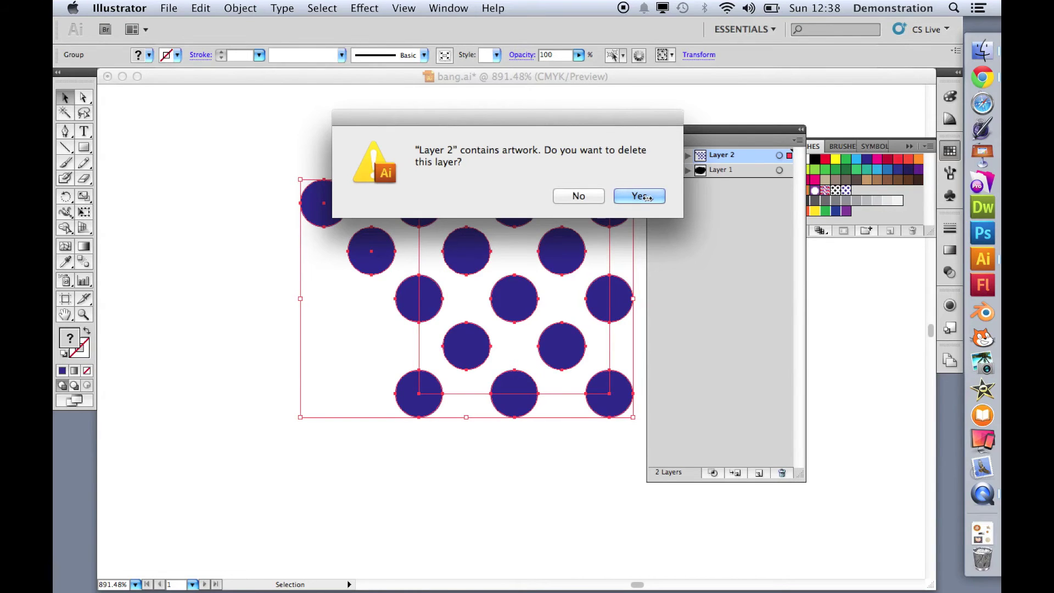
pyautogui.click(640, 196)
pyautogui.click(657, 155)
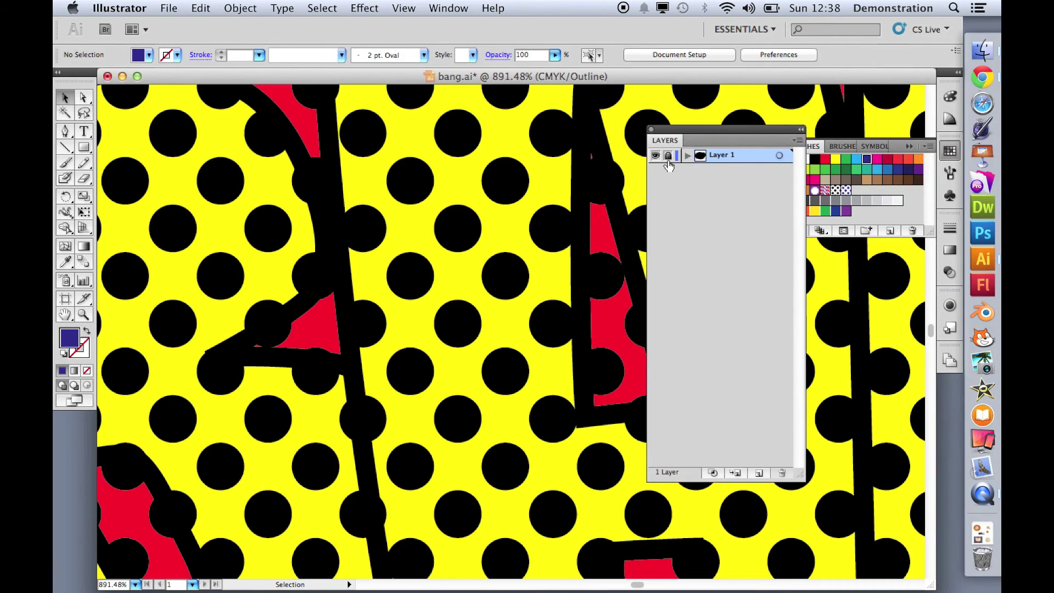
# Set the zoom to 100% to see the whole BANG! artwork
pyautogui.click(128, 586)
pyautogui.write('1')
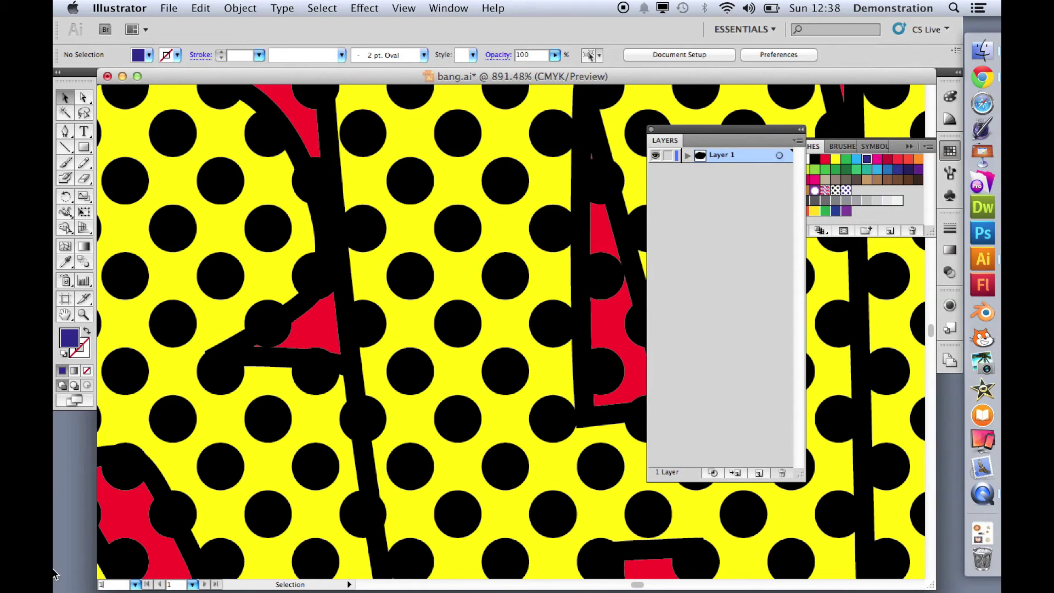
pyautogui.write('00')
pyautogui.press('Return')
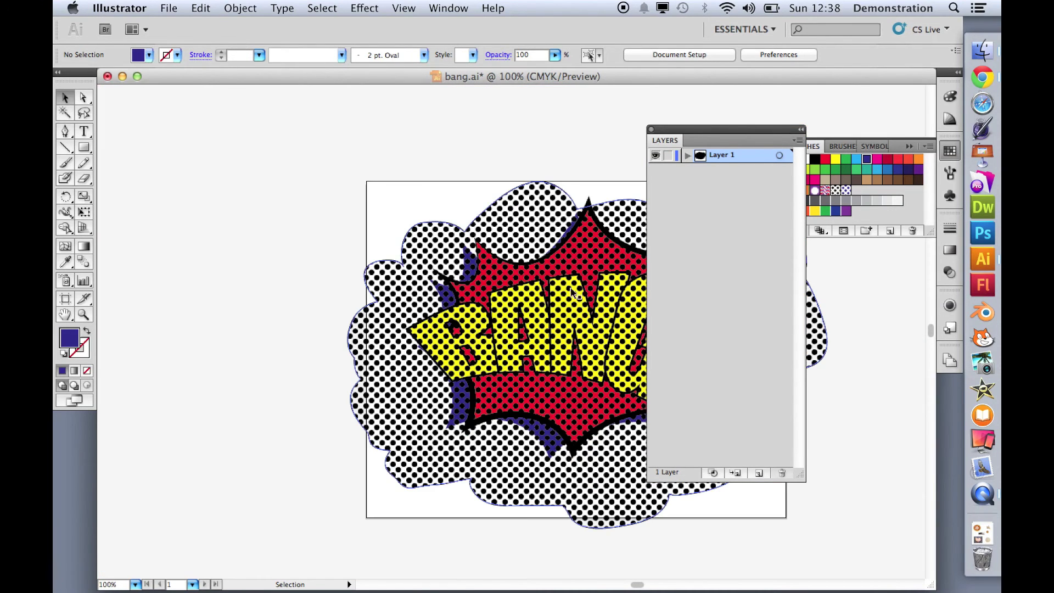
# Fill the halftone cloud path with the blue dot-pattern swatch
pyautogui.click(651, 130)
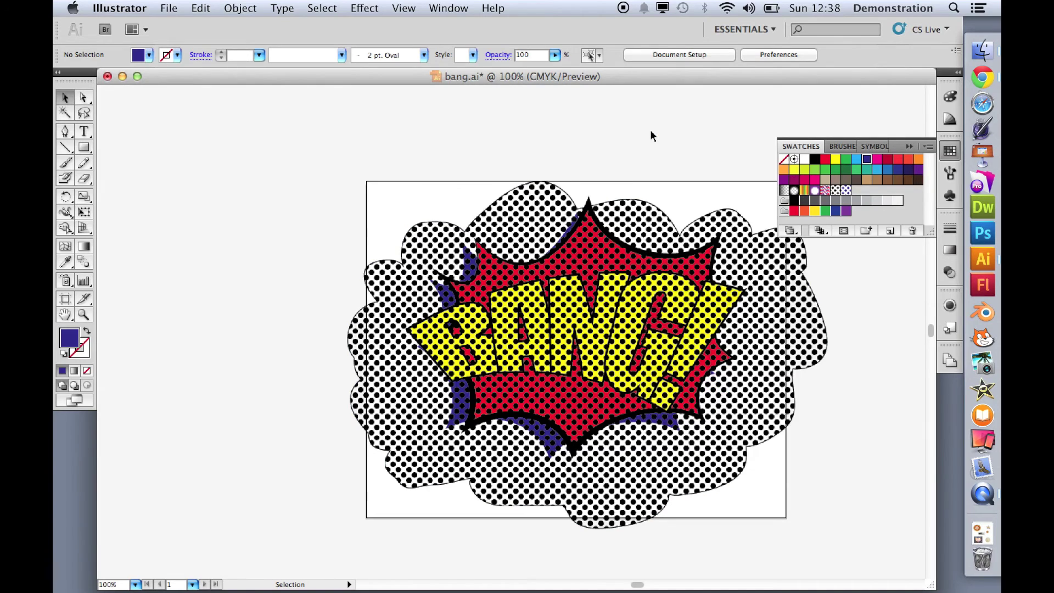
pyautogui.click(647, 223)
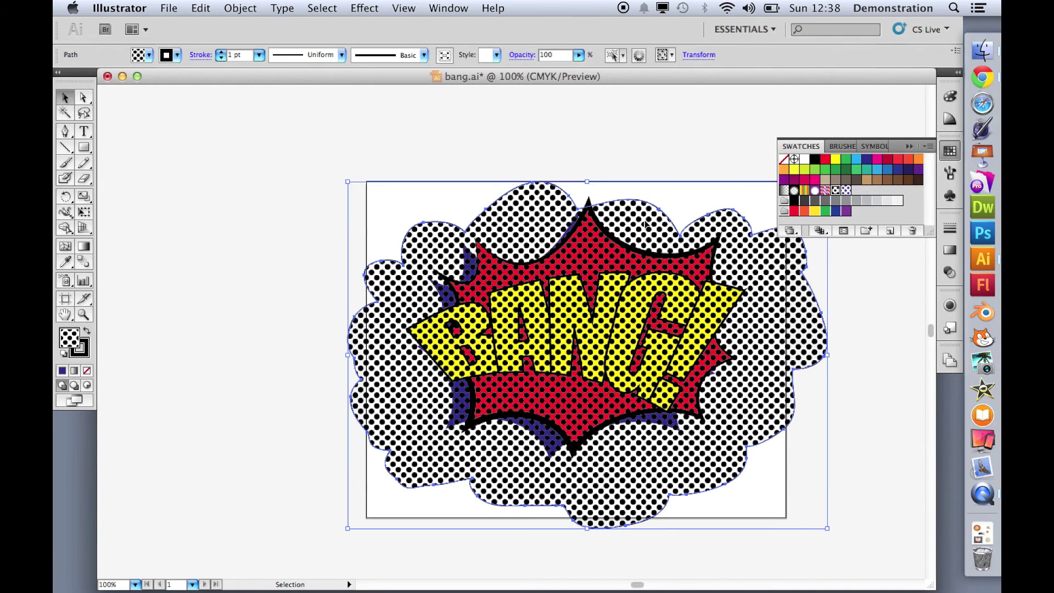
pyautogui.click(845, 191)
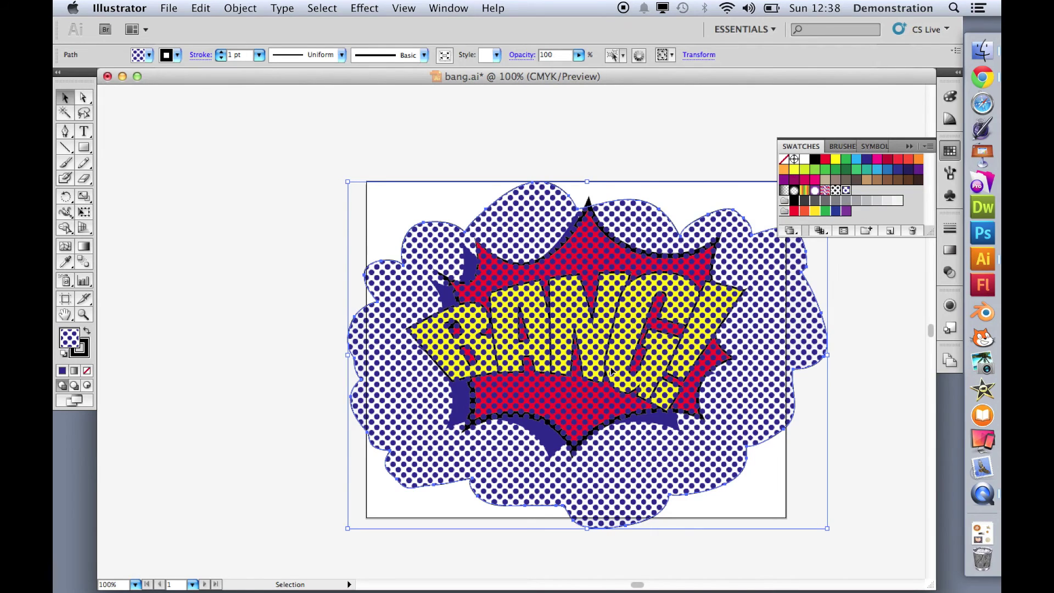
# In Layer 1, move the dotted cloud <Path> to the bottom of the stack
pyautogui.click(442, 10)
pyautogui.click(464, 358)
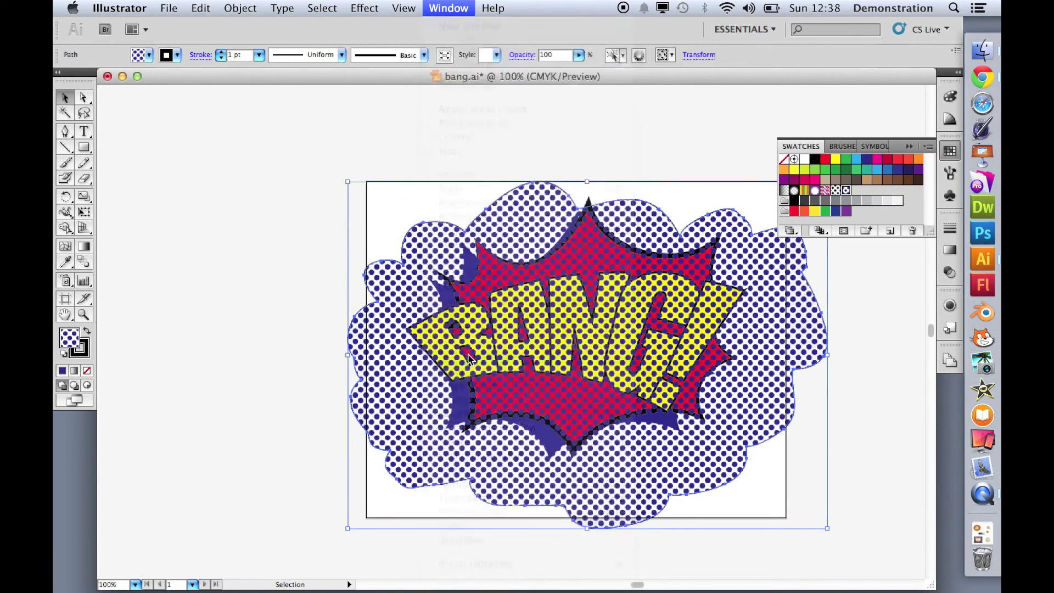
pyautogui.click(687, 155)
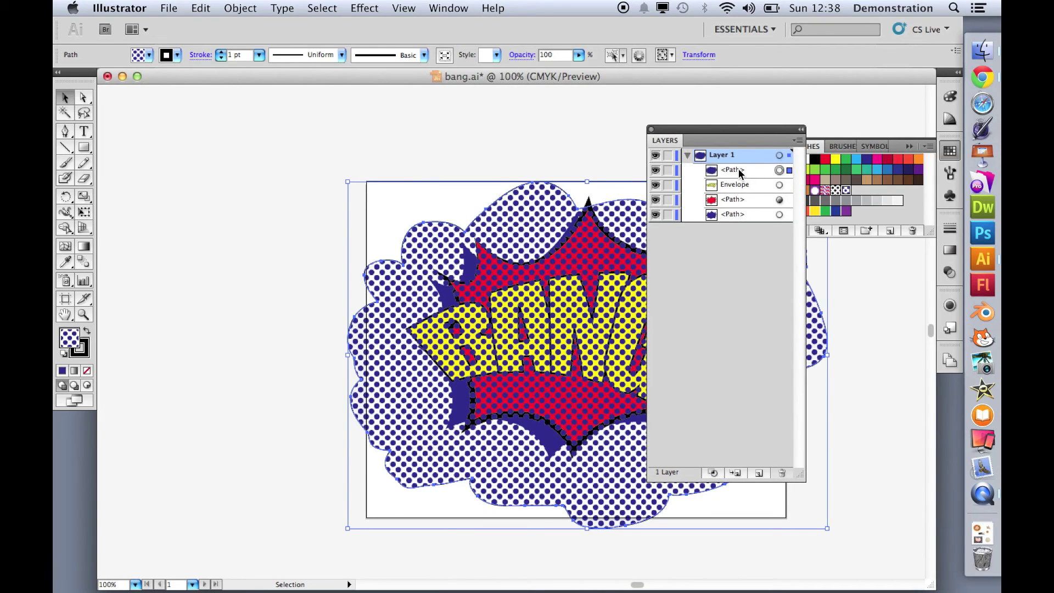
pyautogui.click(739, 169)
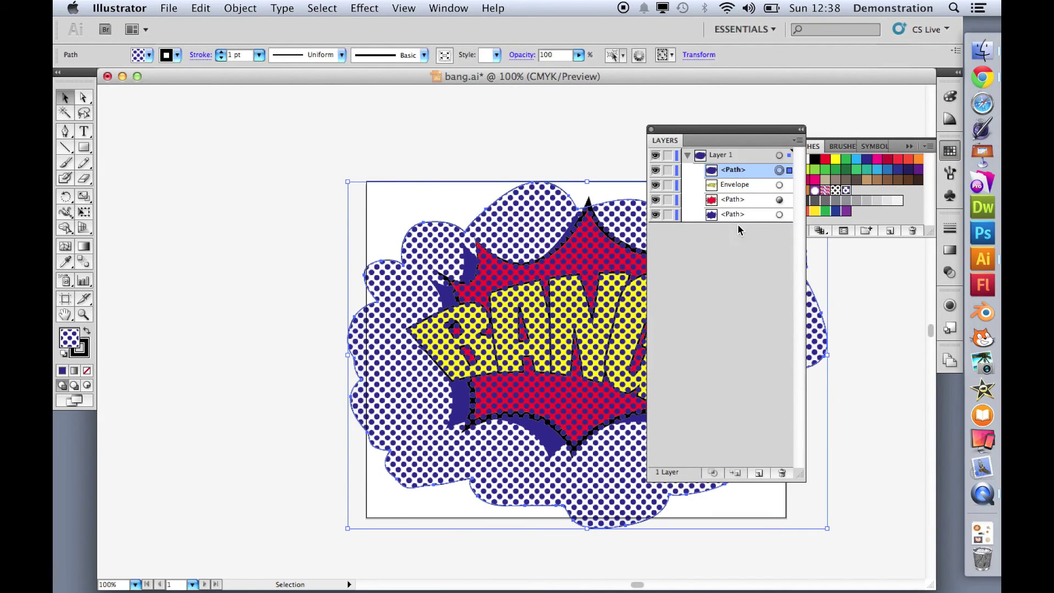
pyautogui.moveTo(738, 184); pyautogui.dragTo(733, 215)
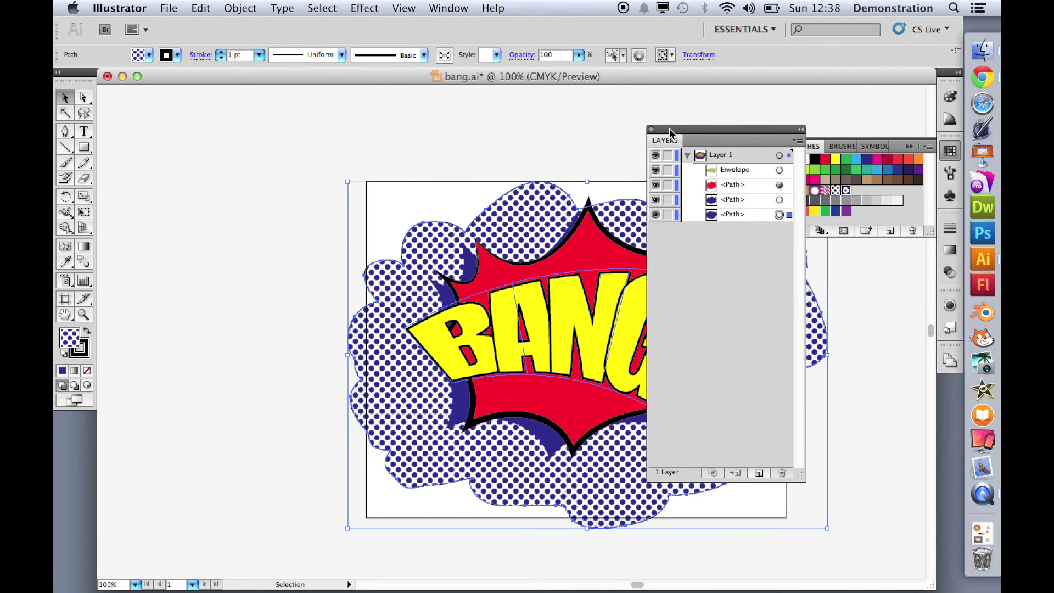
pyautogui.click(652, 129)
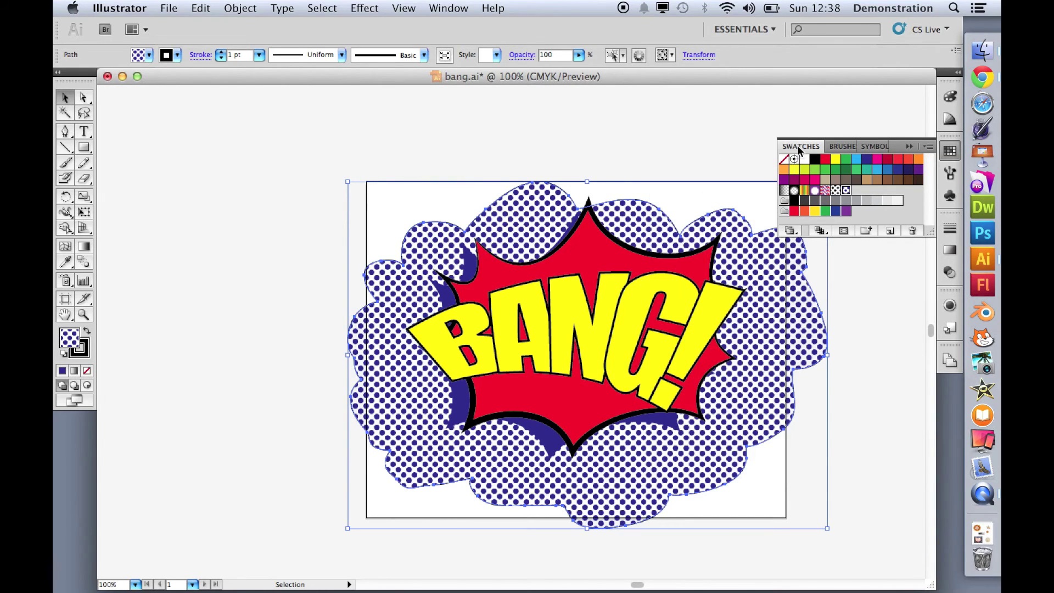
pyautogui.hscroll(5, 638, 278)
pyautogui.scroll(-1, 638, 278)
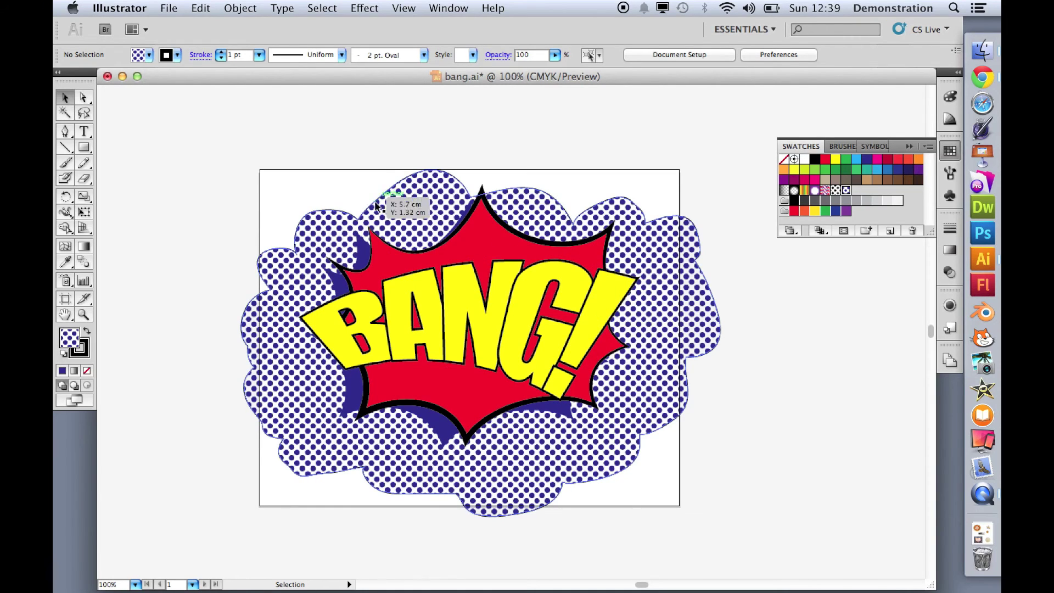
# Set the dotted cloud's stroke to None
pyautogui.click(179, 56)
pyautogui.press('super+a')
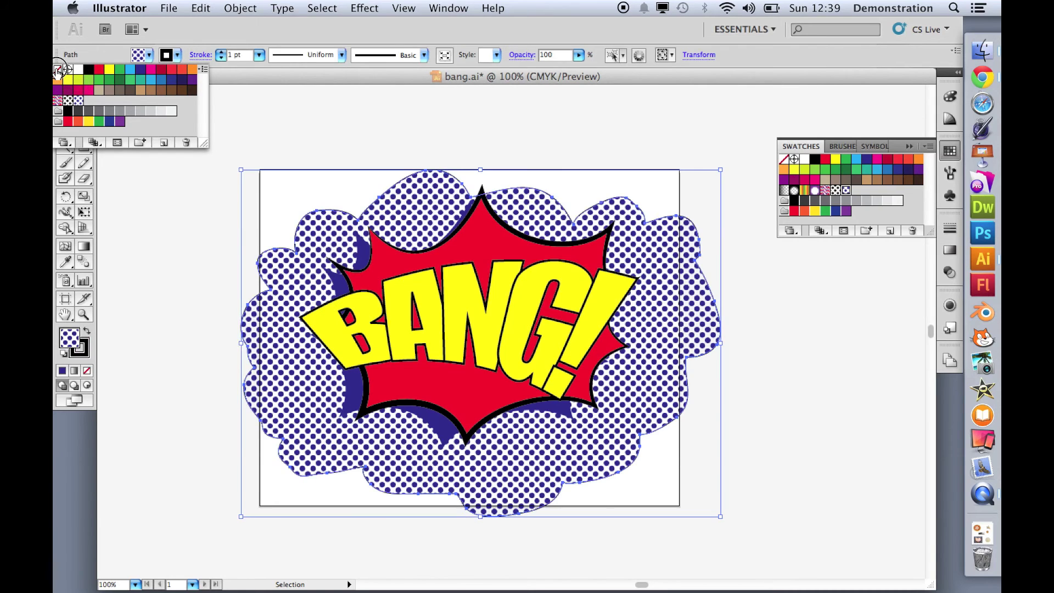
pyautogui.click(57, 70)
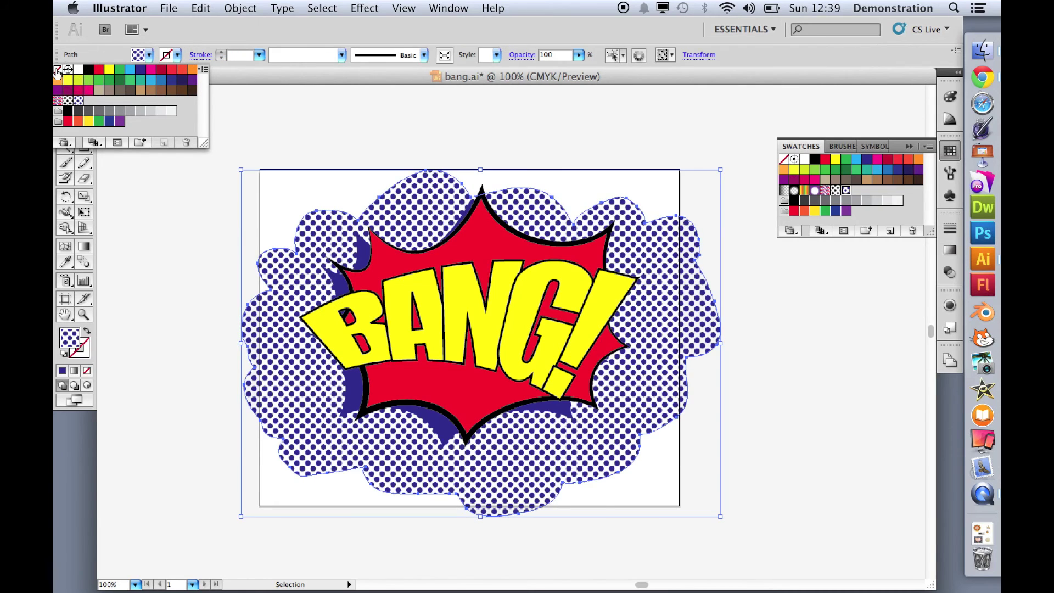
pyautogui.click(389, 137)
pyautogui.click(390, 136)
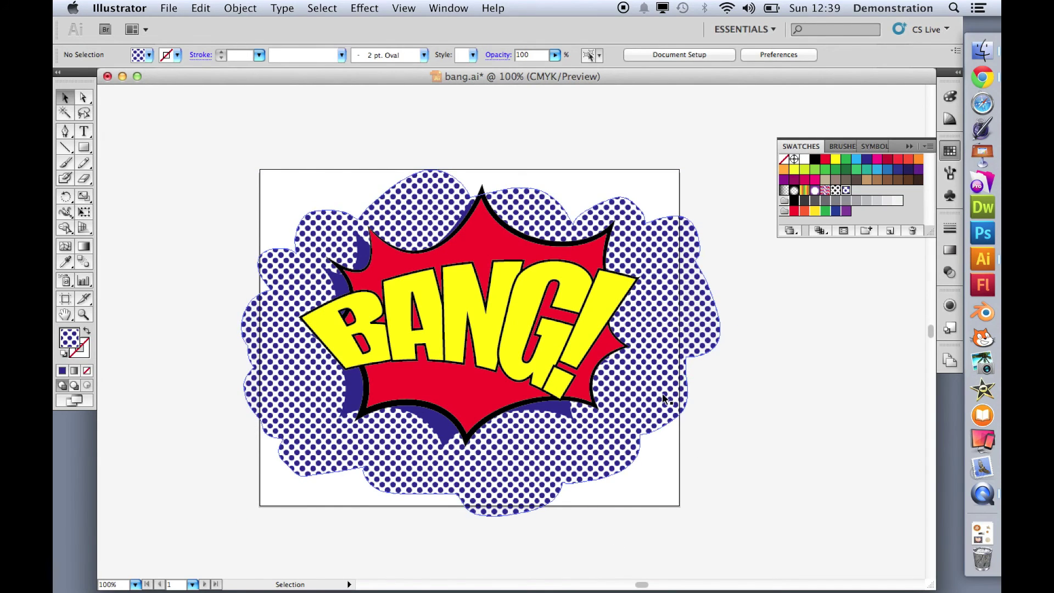
# Nudge the cloud up, then shift all the artwork down about 0.66 cm
pyautogui.click(655, 391)
pyautogui.moveTo(654, 391); pyautogui.dragTo(648, 368)
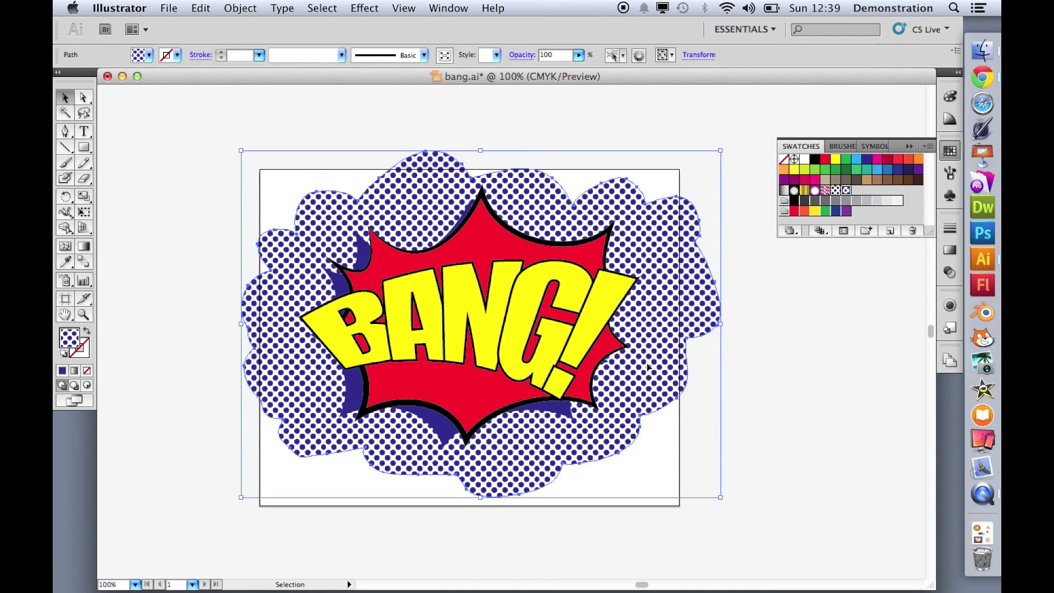
pyautogui.click(774, 504)
pyautogui.moveTo(779, 553); pyautogui.dragTo(200, 133)
pyautogui.moveTo(541, 319); pyautogui.dragTo(542, 332)
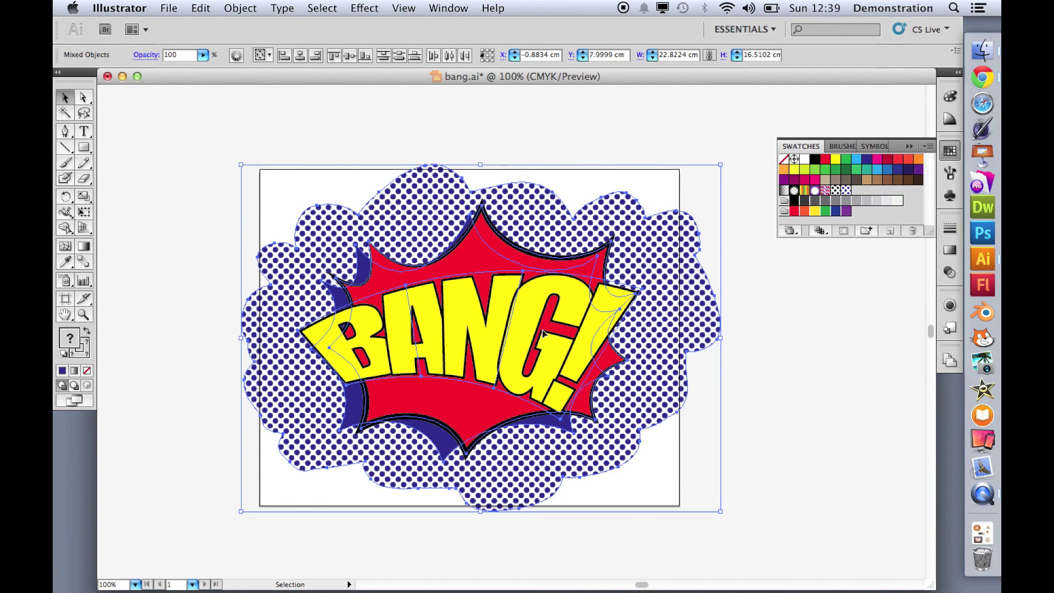
pyautogui.click(796, 361)
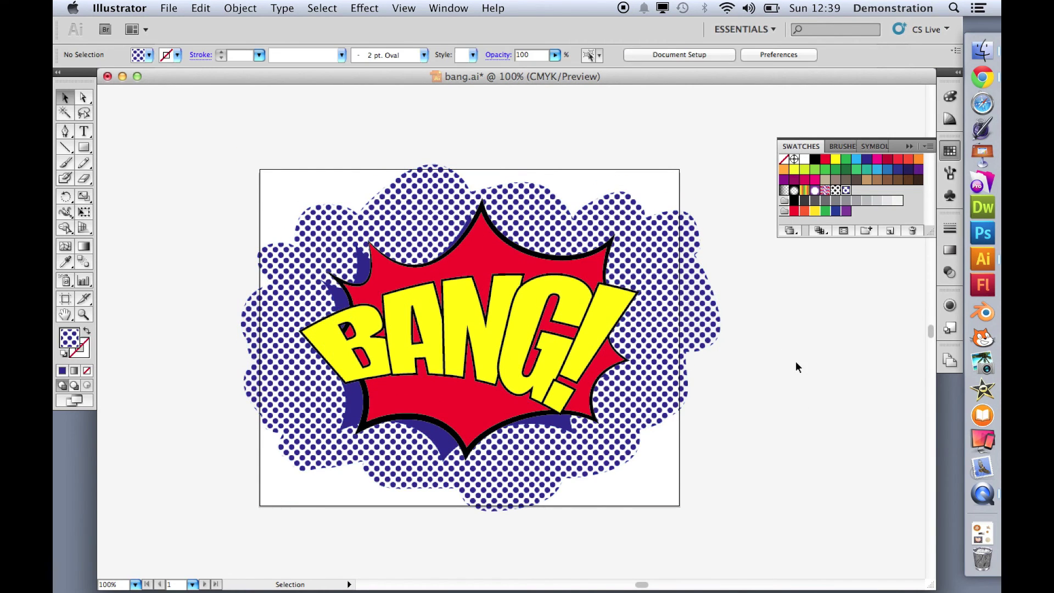
# Save bang.ai and export a PNG-8 bang.png with white background to the Desktop
pyautogui.click(168, 8)
pyautogui.click(199, 157)
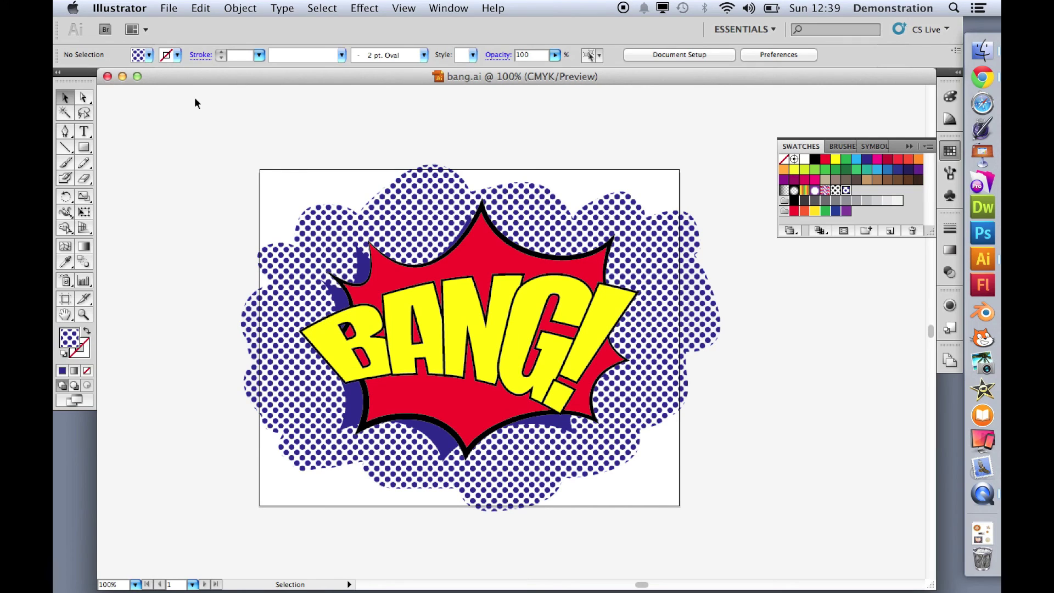
pyautogui.click(169, 8)
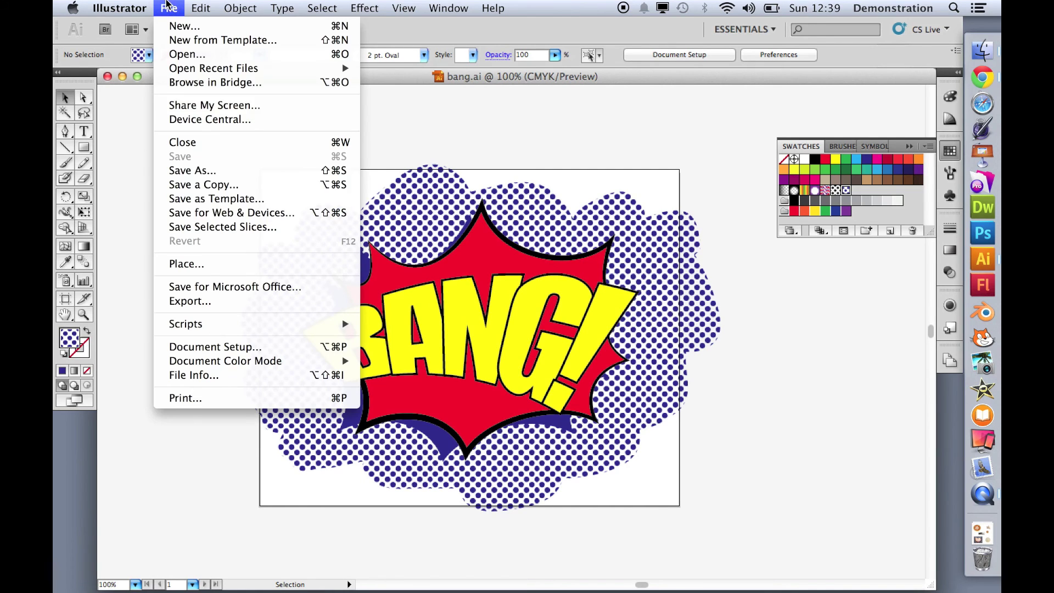
pyautogui.click(230, 212)
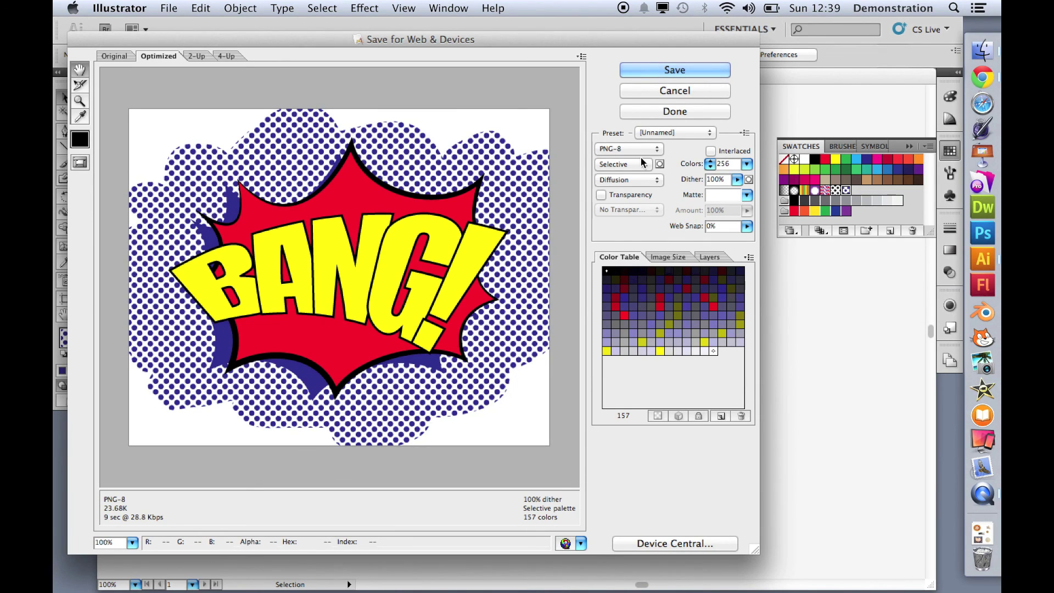
pyautogui.click(602, 195)
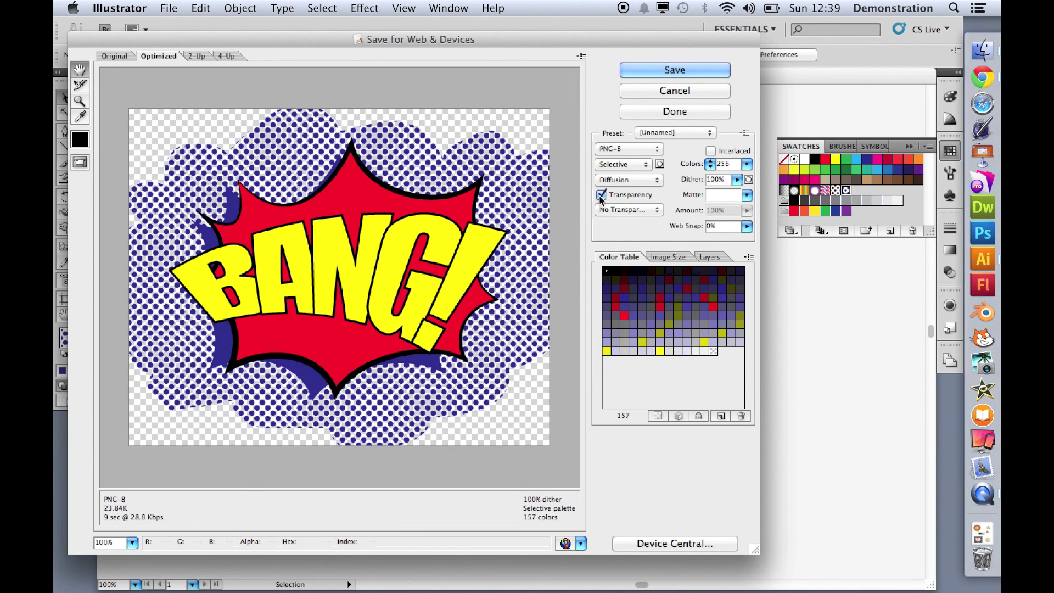
pyautogui.click(601, 195)
pyautogui.click(676, 70)
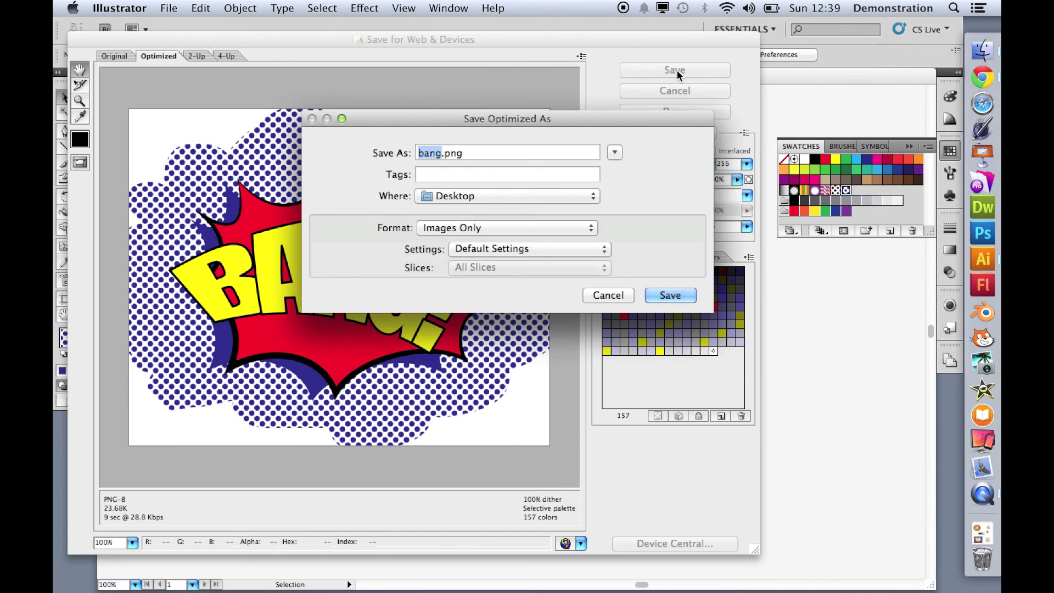
pyautogui.click(676, 295)
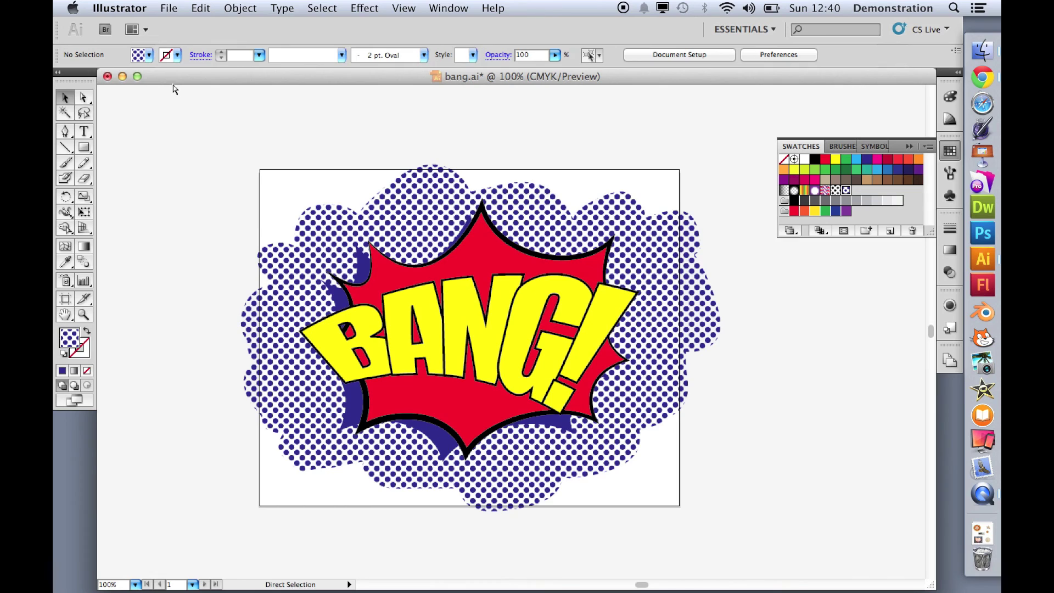
pyautogui.press('super+s')
# Hide Illustrator and minimise the Chrome moodboard window, revealing bang.ai and bang.png
pyautogui.press('super+h')
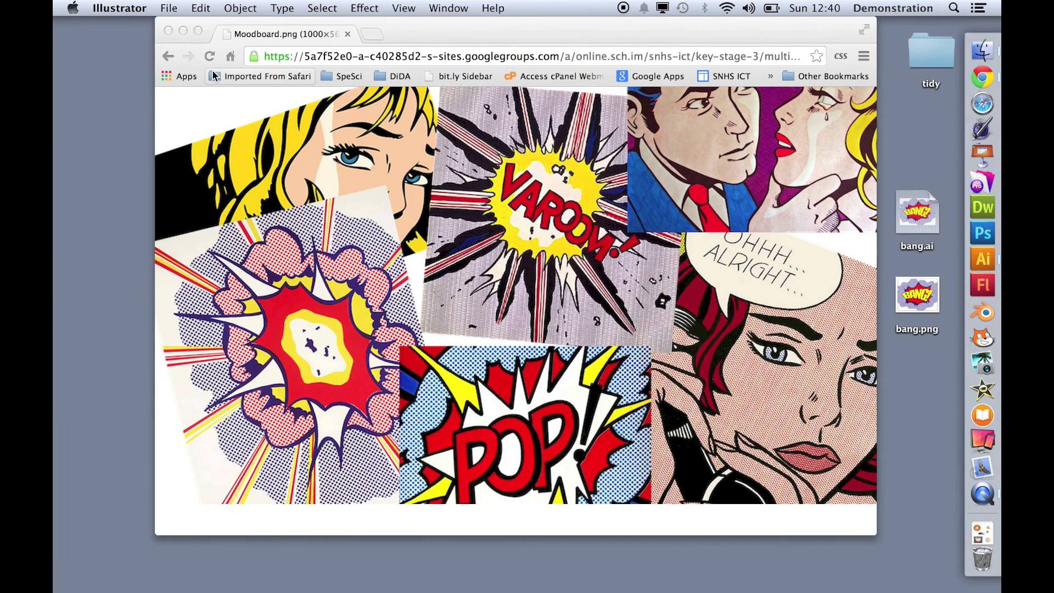
pyautogui.click(184, 31)
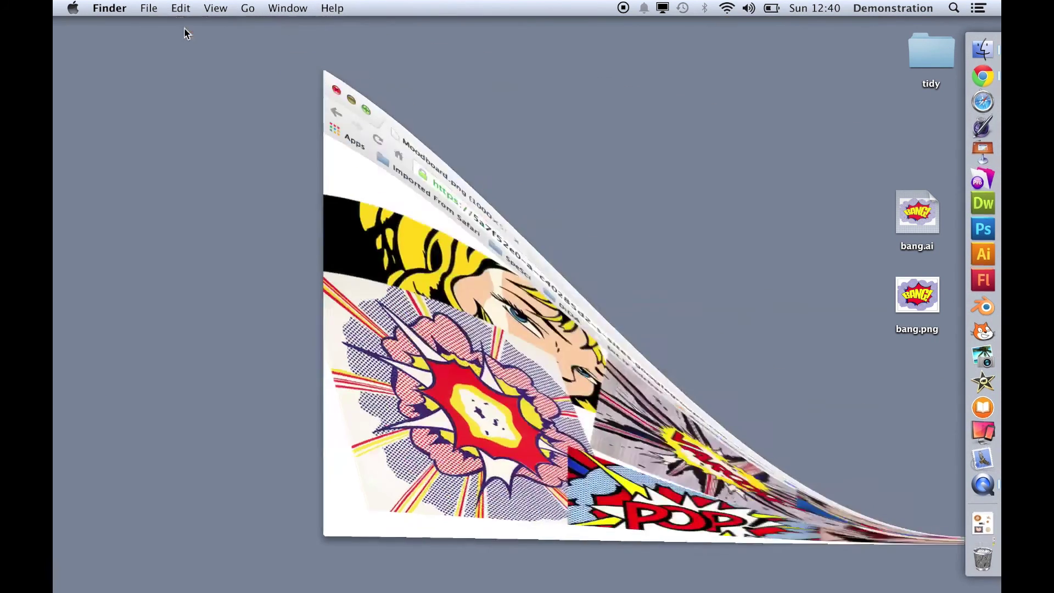